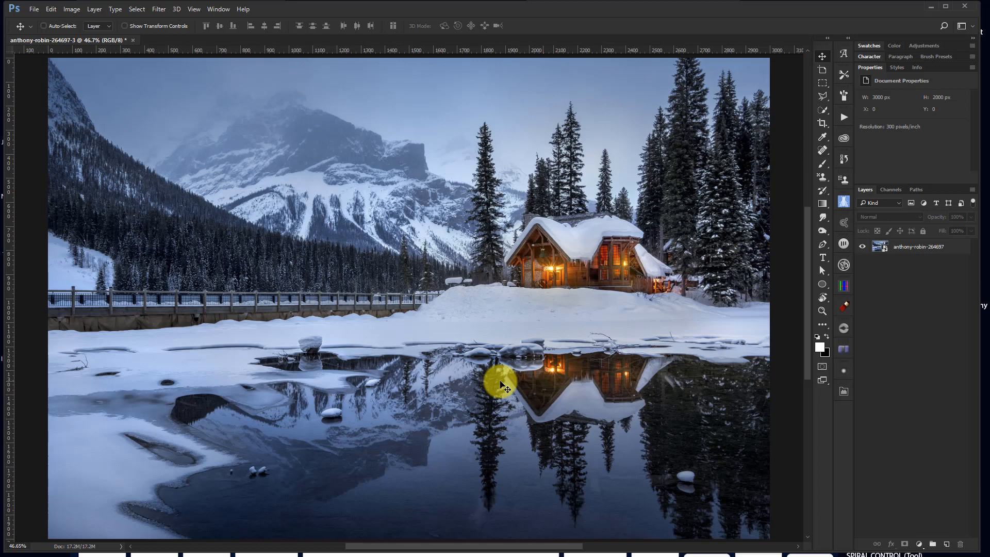
# Step: Add a new empty layer above the photo and name it Flame
pyautogui.click(943, 543)
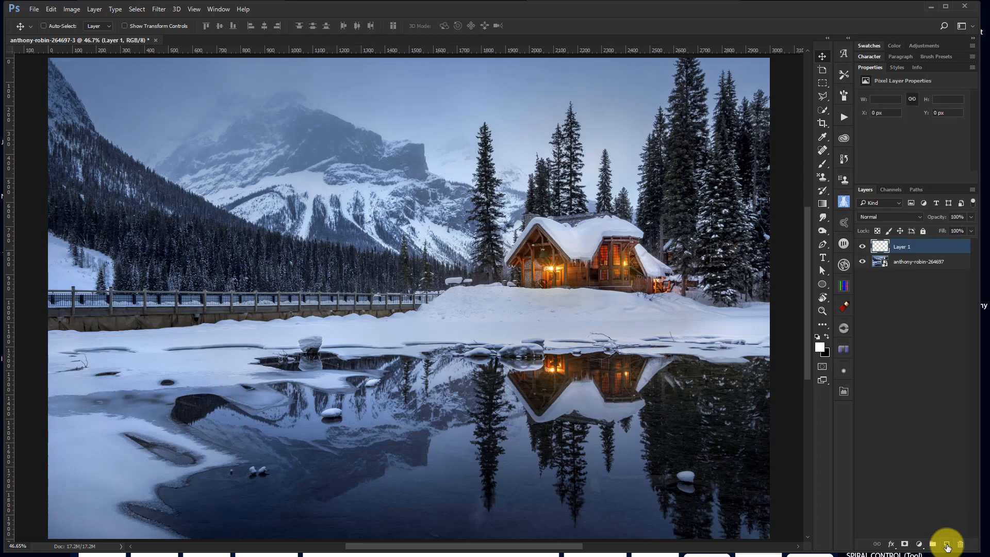
pyautogui.doubleClick(902, 246)
pyautogui.press('BackSpace')
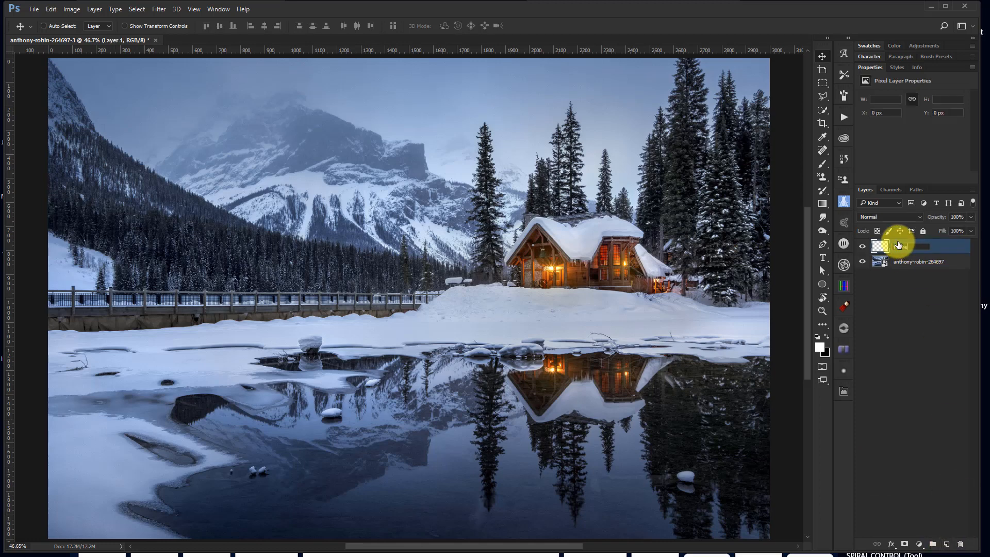
pyautogui.write('Flame')
pyautogui.press('Return')
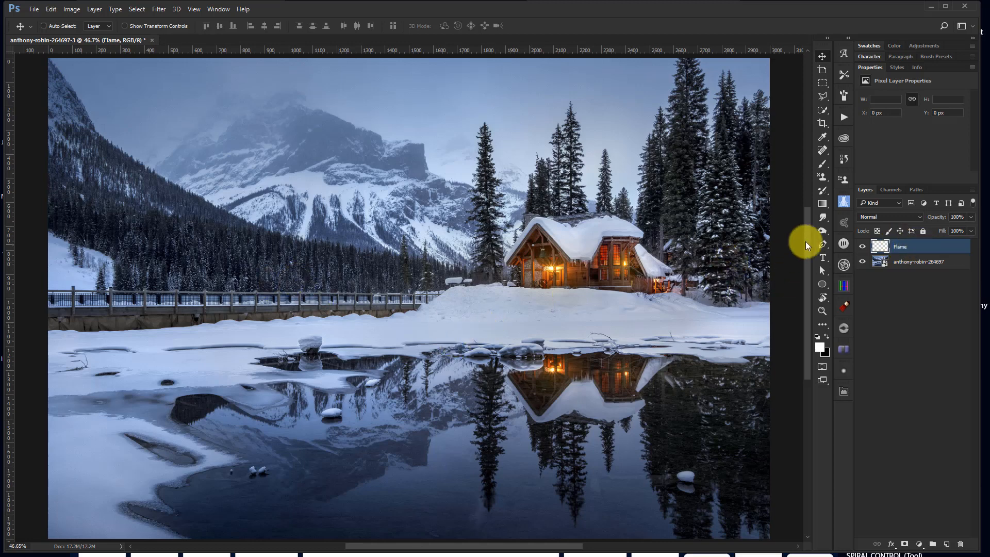
# Step: Draw an open curved two-point path with the Pen tool across the water below the cabin's reflection
pyautogui.click(823, 246)
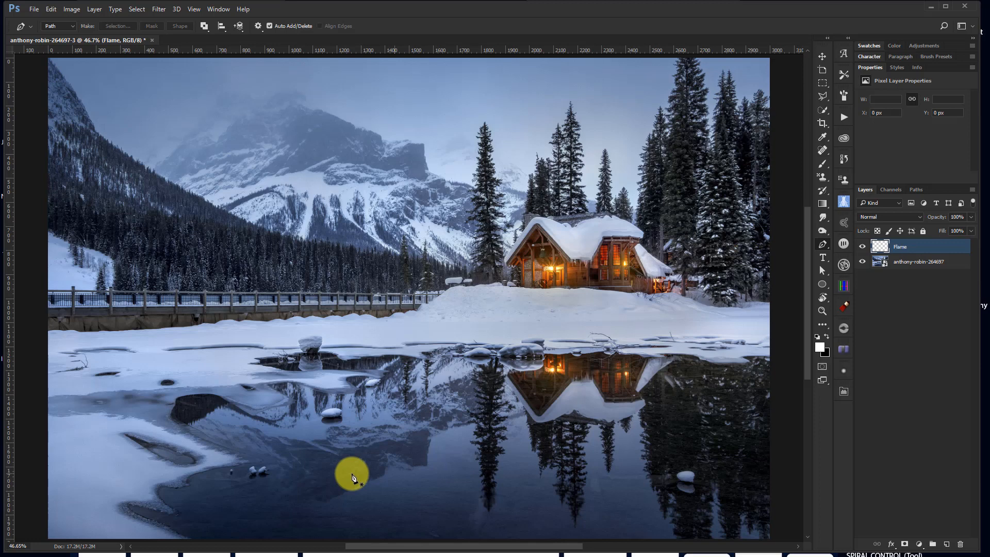
pyautogui.click(353, 477)
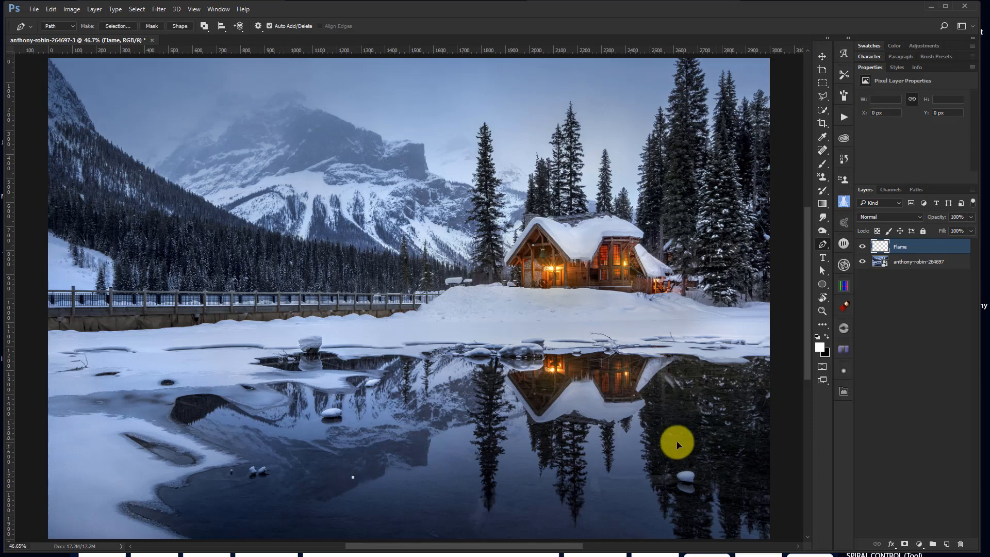
pyautogui.moveTo(675, 439); pyautogui.dragTo(746, 502)
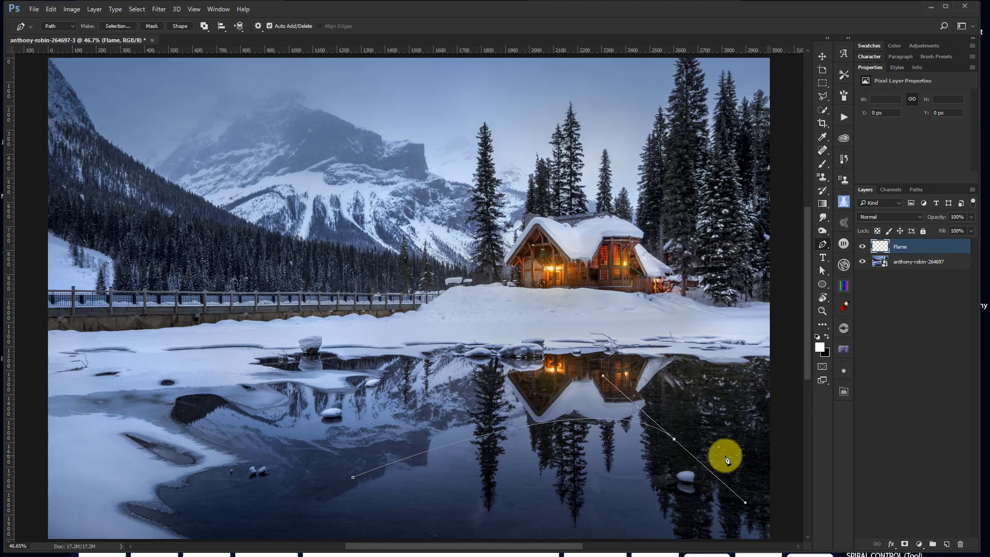
pyautogui.keyDown('ctrl'); pyautogui.click(687, 424); pyautogui.keyUp('ctrl')
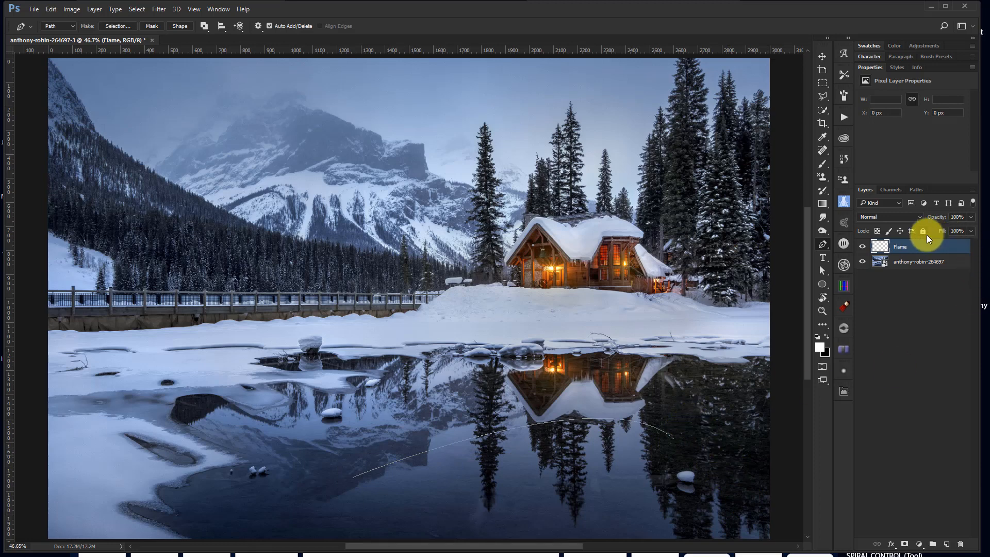
# Step: Show the work path among the document's paths, deselect it to check its visibility, and reselect it
pyautogui.click(918, 190)
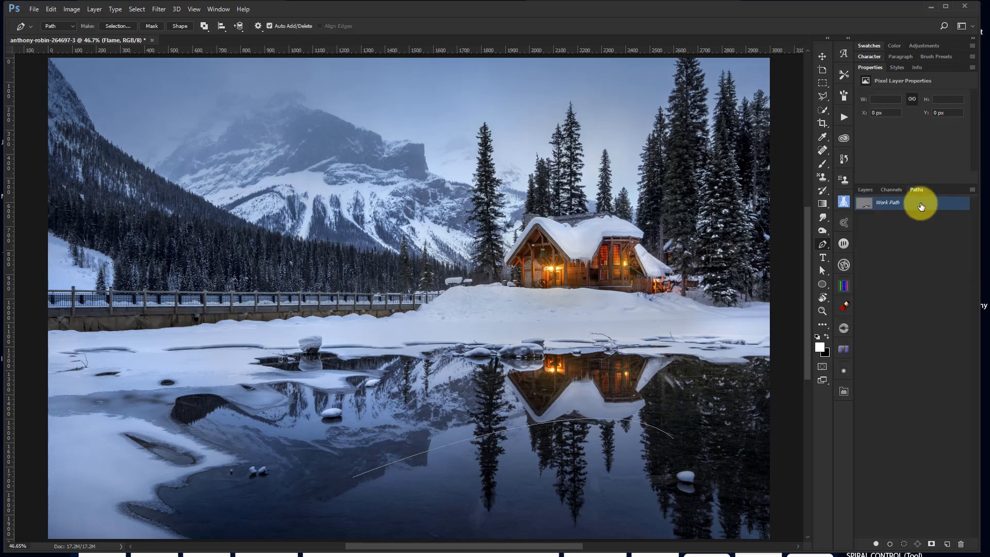
pyautogui.click(917, 229)
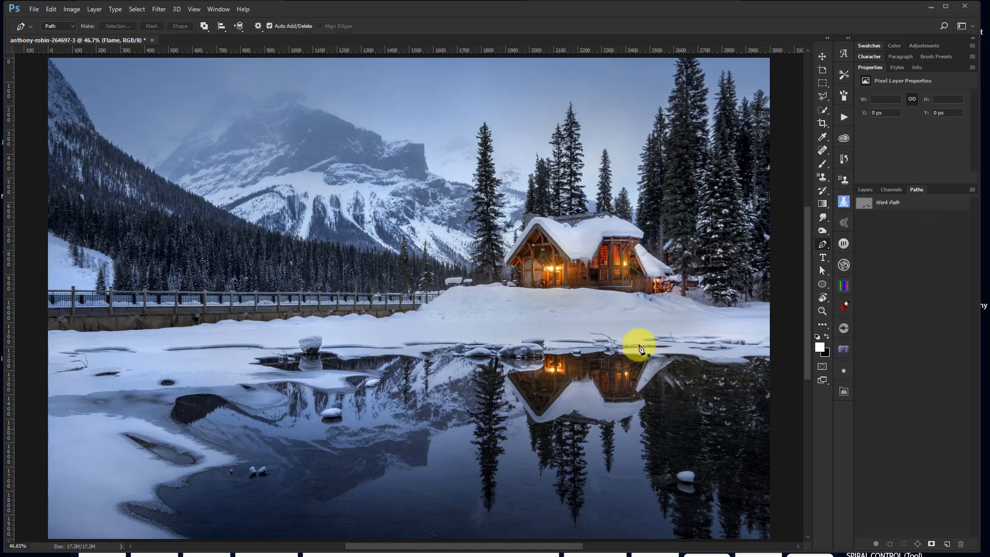
pyautogui.click(917, 206)
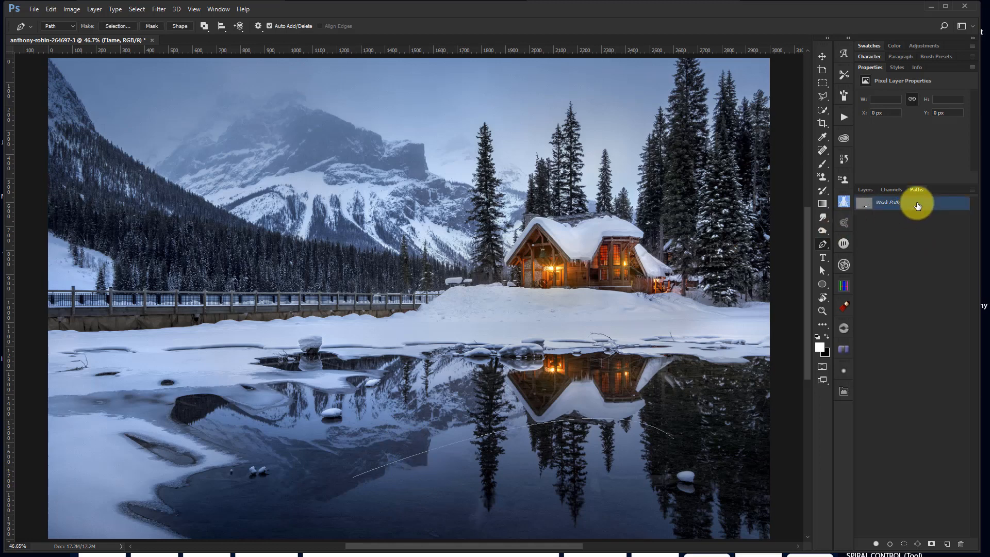
# Step: Render a flame on the selected path with the Flame filter, using One Flame Along Path and width 107
pyautogui.click(160, 10)
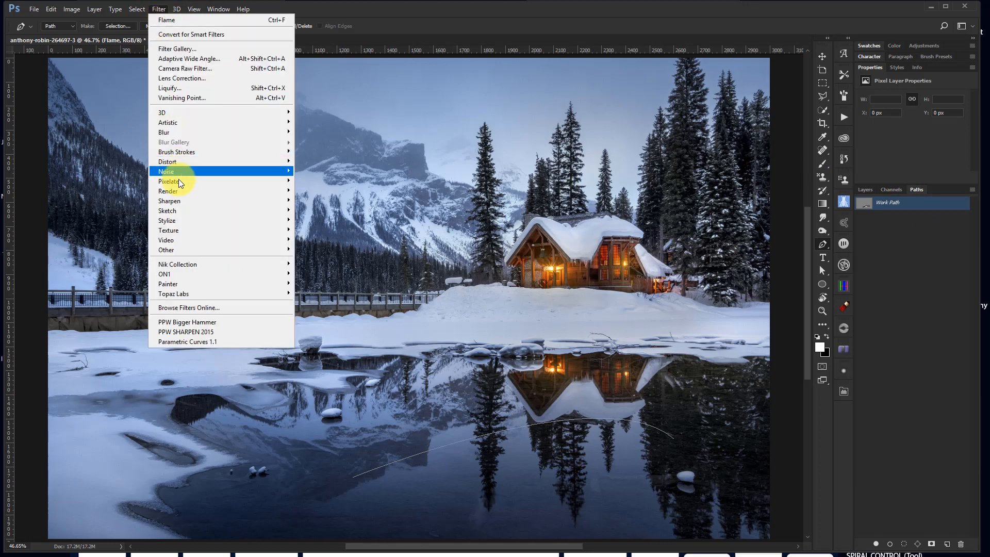
pyautogui.moveTo(171, 193)
pyautogui.click(110, 191)
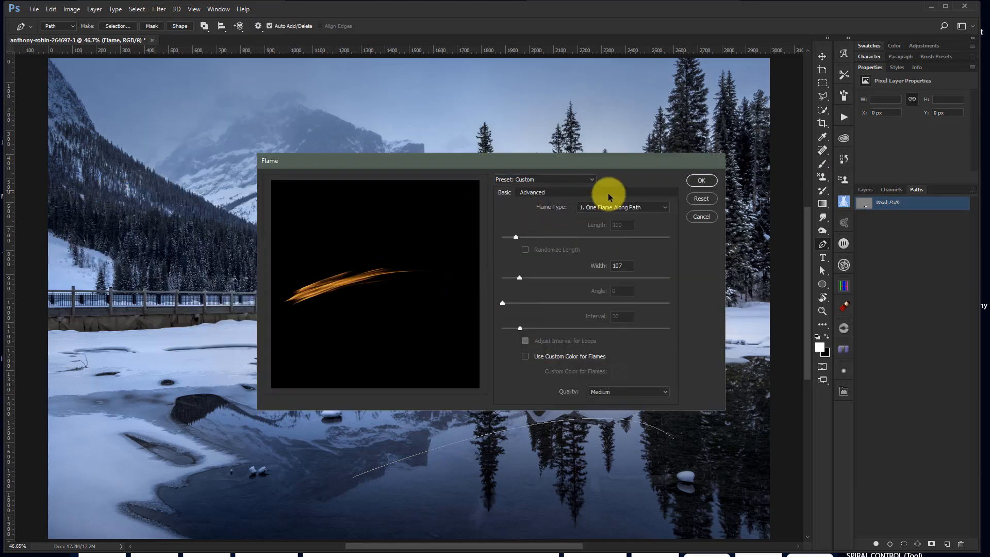
pyautogui.click(712, 181)
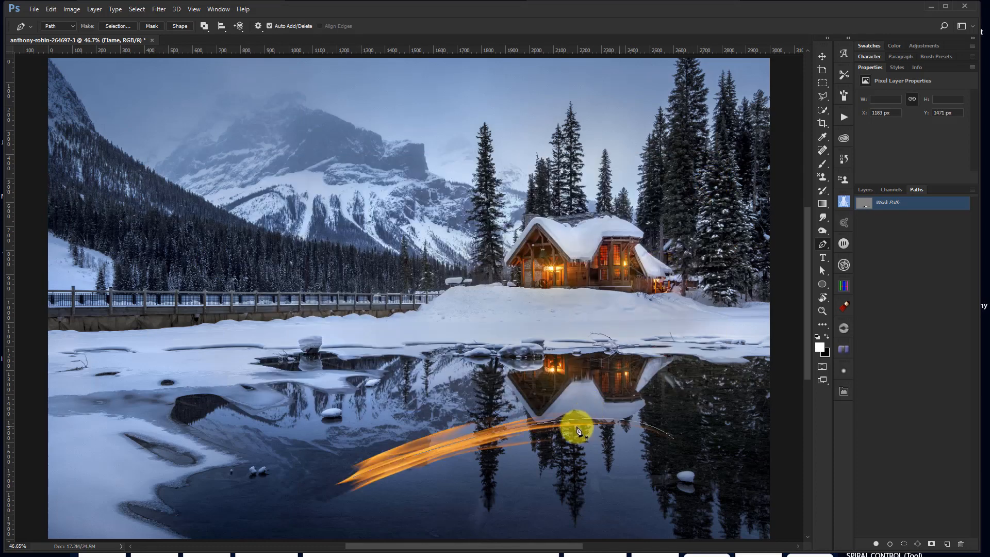
# Step: Deselect the work path and briefly hide the photo layer to examine the rendered flame on its own
pyautogui.click(895, 244)
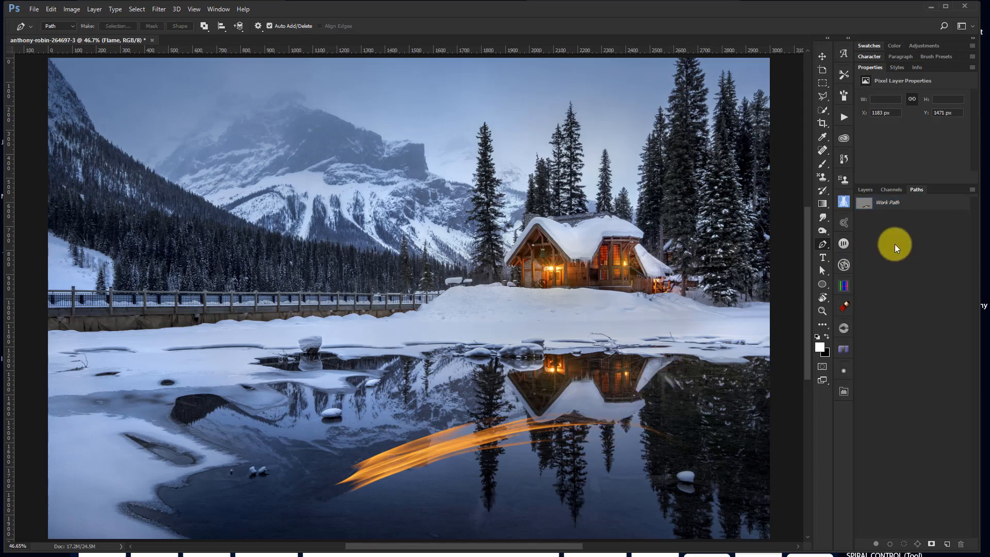
pyautogui.click(862, 190)
pyautogui.click(886, 293)
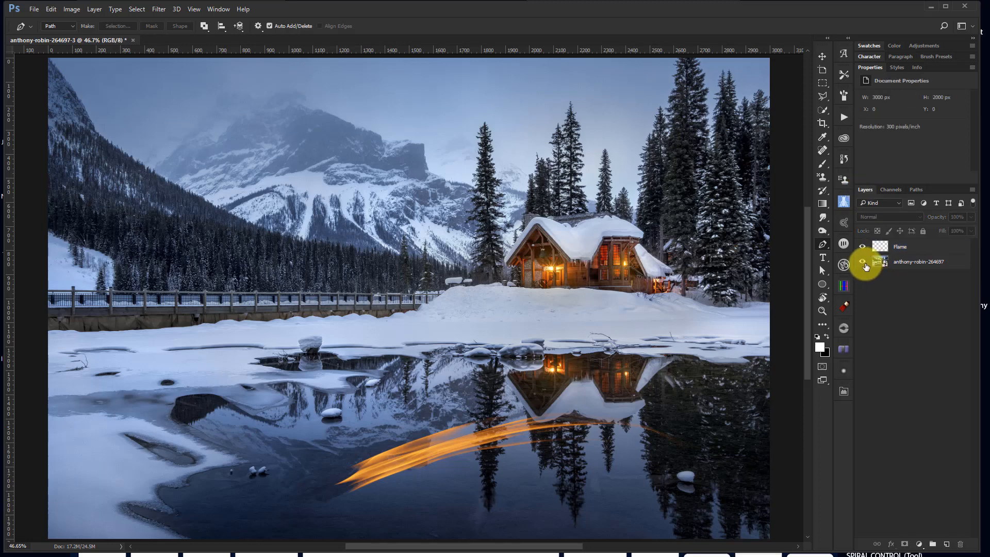
pyautogui.click(862, 262)
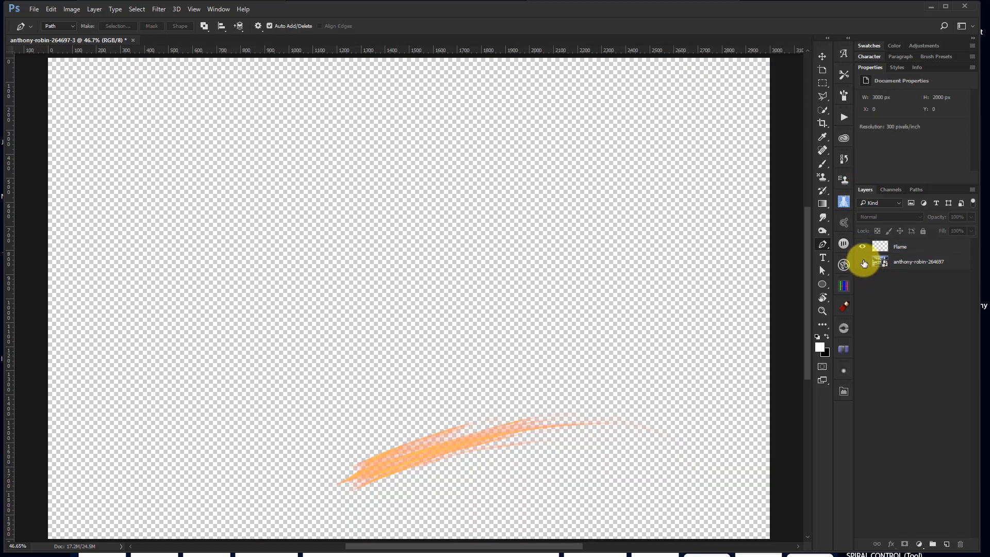
pyautogui.click(863, 262)
# Step: Move the flame up to about X 1236 px, Y 1357 px and convert the Flame layer to a smart object
pyautogui.click(904, 247)
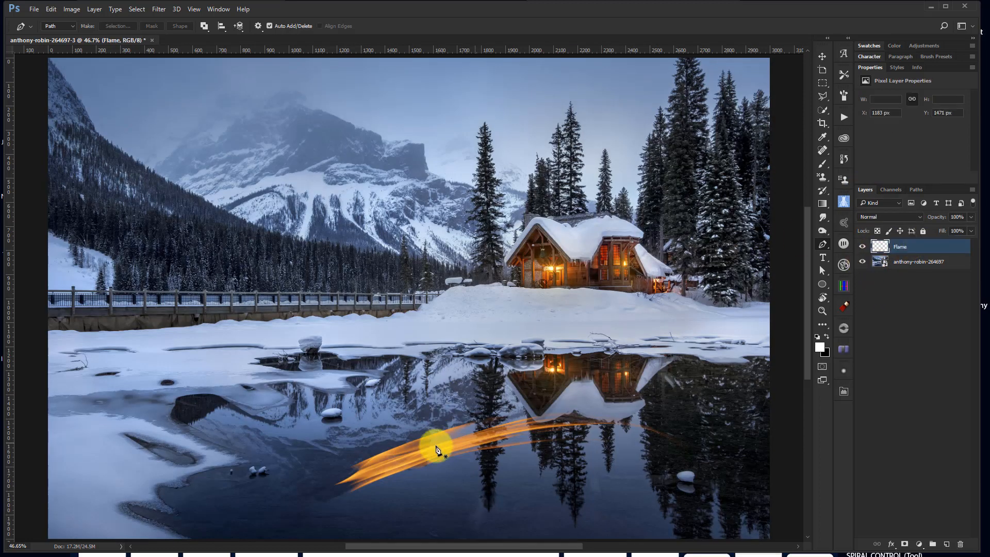
pyautogui.press('v')
pyautogui.moveTo(481, 454); pyautogui.dragTo(481, 408)
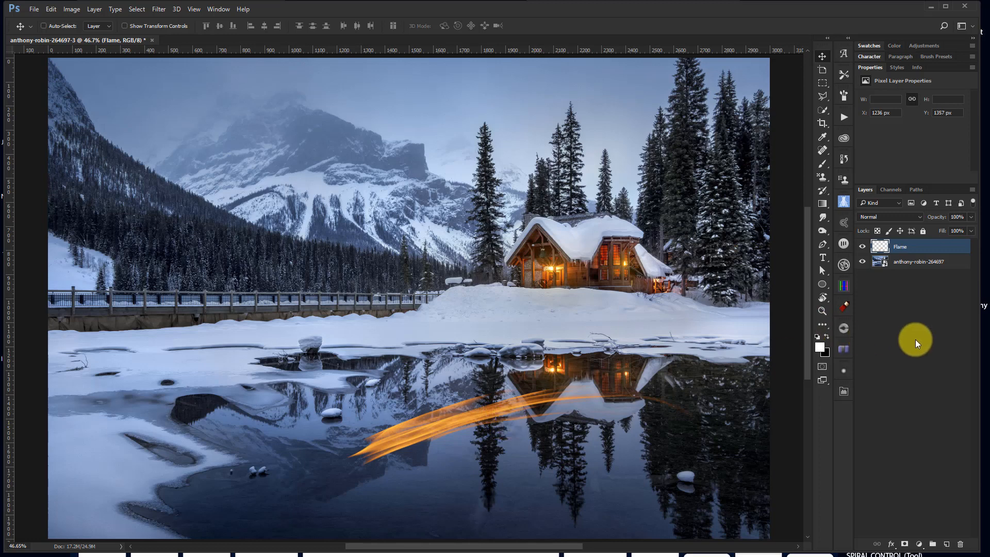
pyautogui.rightClick(922, 248)
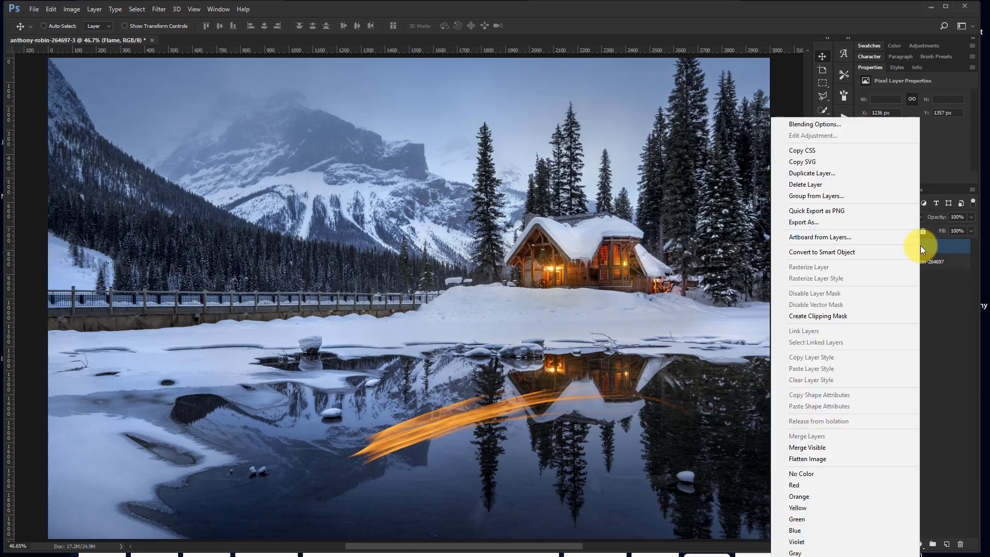
pyautogui.click(868, 252)
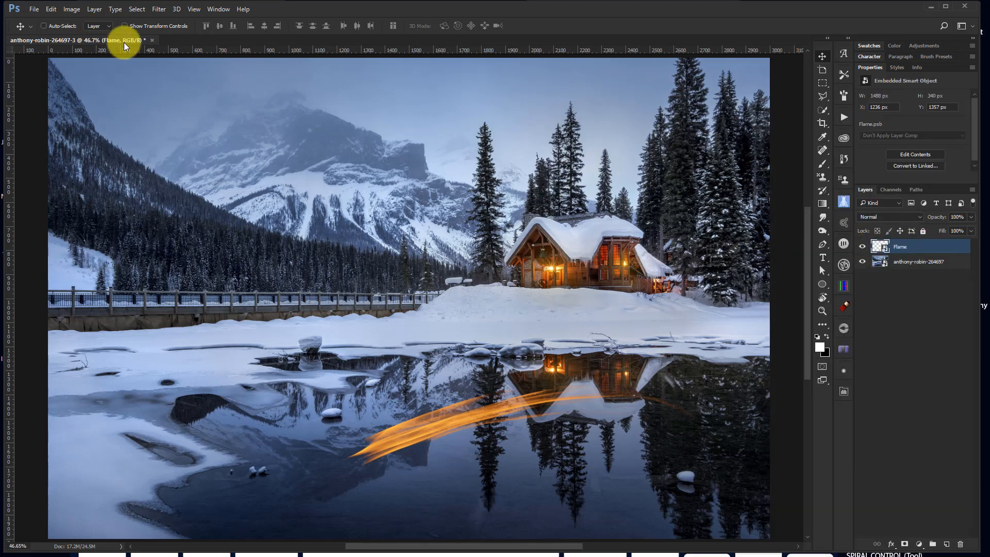
# Step: Warp the flame into spikes with Liquify's Forward Warp tool at brush size 100 and pressure 100
pyautogui.click(161, 11)
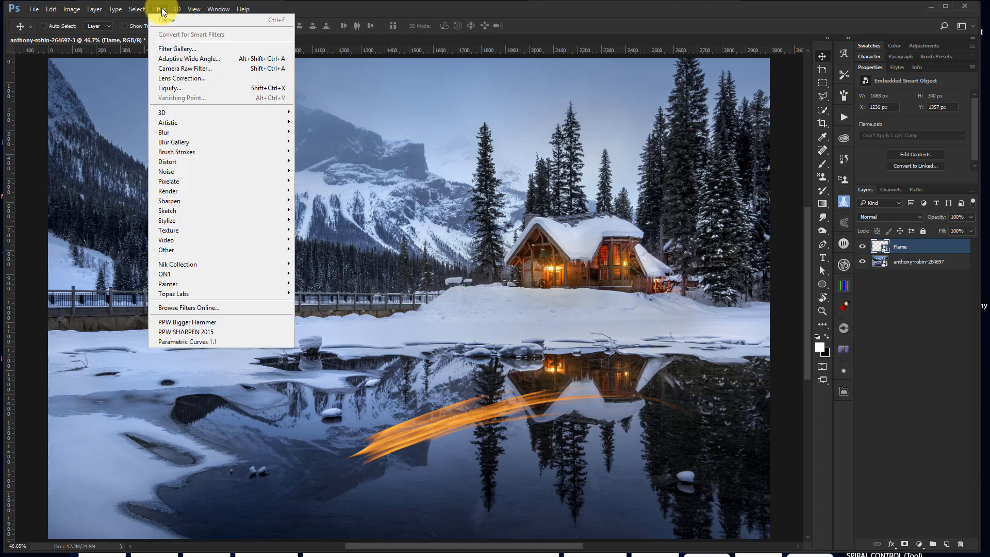
pyautogui.click(178, 89)
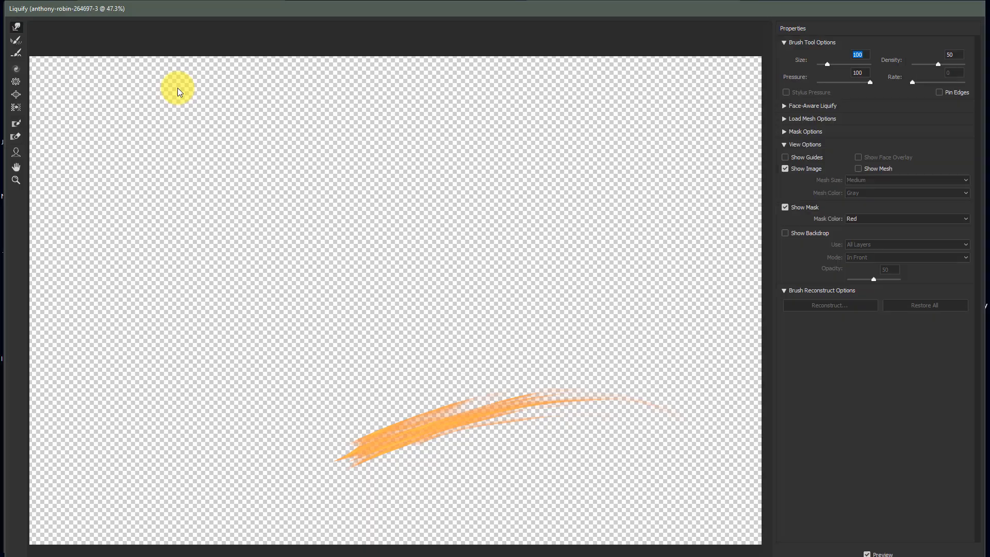
pyautogui.moveTo(411, 420)
pyautogui.mouseDown()
pyautogui.moveTo(406, 442)
pyautogui.moveTo(411, 362)
pyautogui.moveTo(429, 407)
pyautogui.moveTo(418, 427)
pyautogui.moveTo(479, 384)
pyautogui.moveTo(476, 404)
pyautogui.moveTo(460, 413)
pyautogui.moveTo(561, 385)
pyautogui.mouseUp()
pyautogui.moveTo(478, 422)
pyautogui.mouseDown()
pyautogui.moveTo(580, 418)
pyautogui.moveTo(450, 421)
pyautogui.moveTo(394, 463)
pyautogui.moveTo(402, 435)
pyautogui.moveTo(367, 457)
pyautogui.moveTo(413, 438)
pyautogui.moveTo(338, 411)
pyautogui.mouseUp()
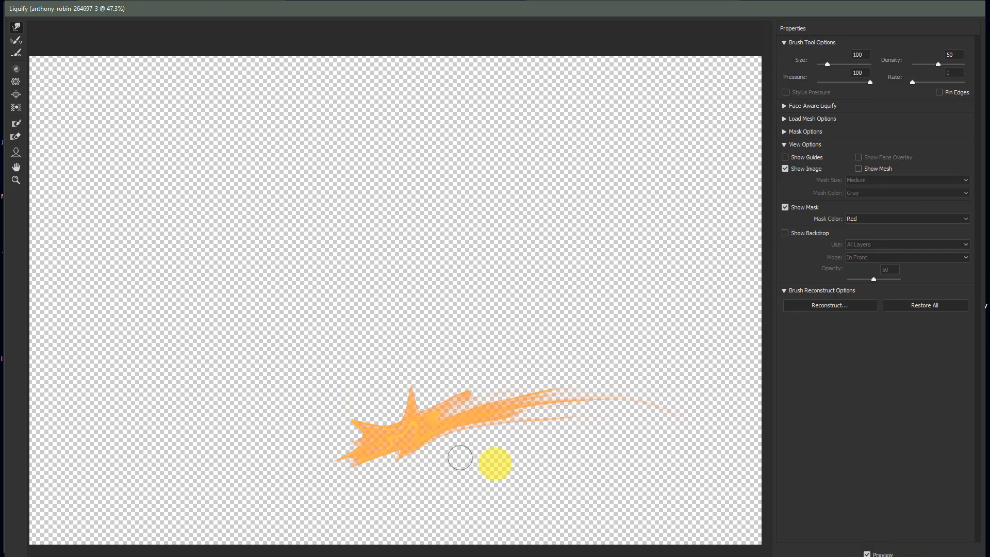
pyautogui.click(906, 555)
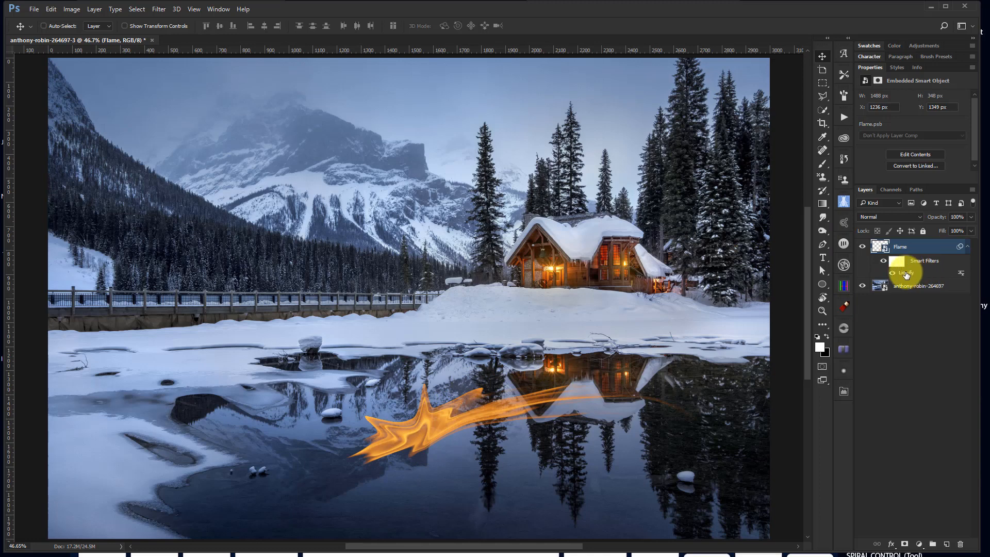
# Step: Clear the smart filters from the Flame layer after toggling them off and on, and delete the layer
pyautogui.click(884, 262)
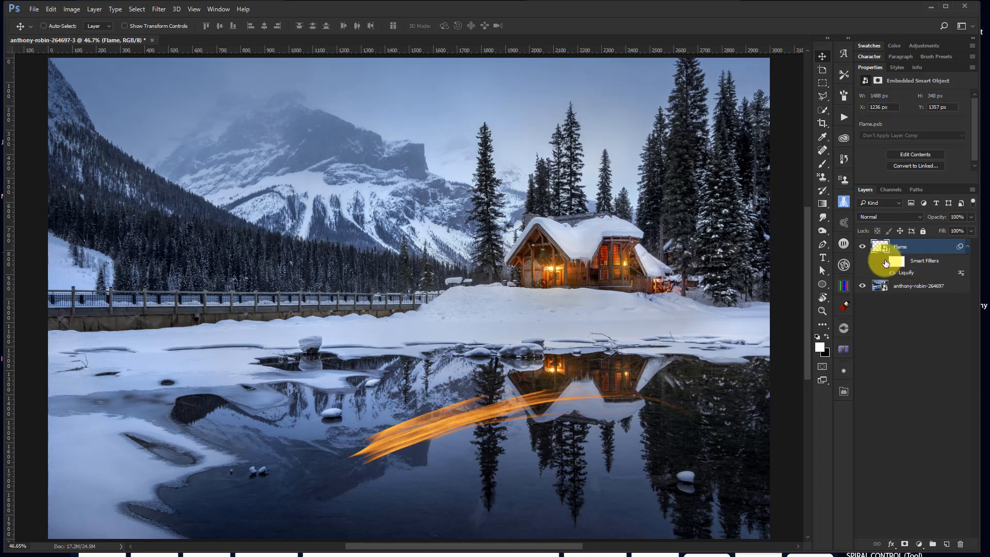
pyautogui.click(884, 262)
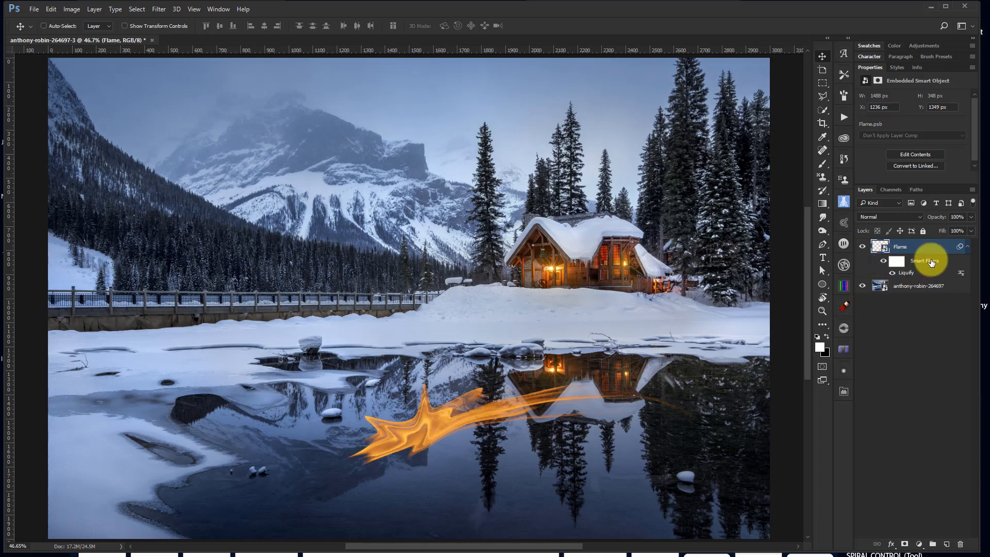
pyautogui.rightClick(924, 263)
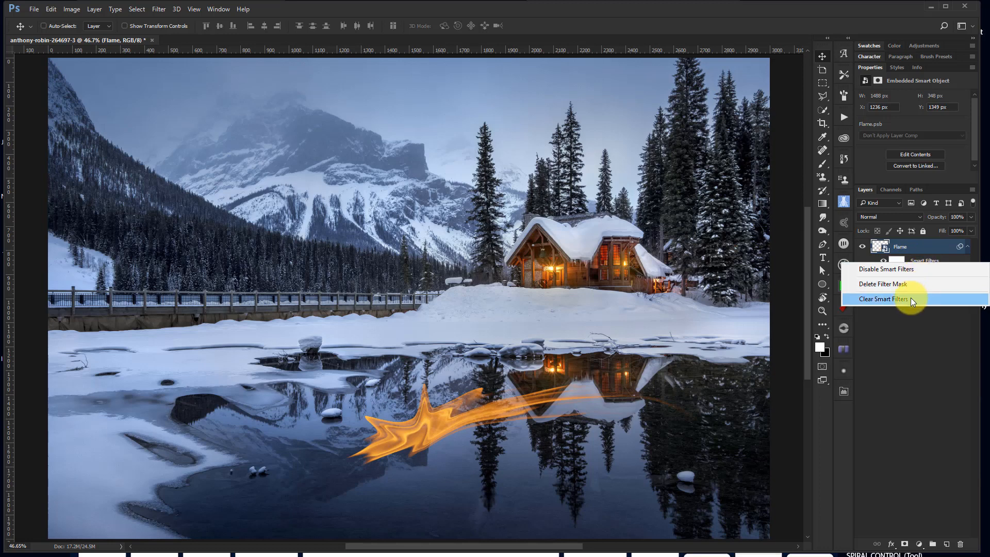
pyautogui.click(908, 295)
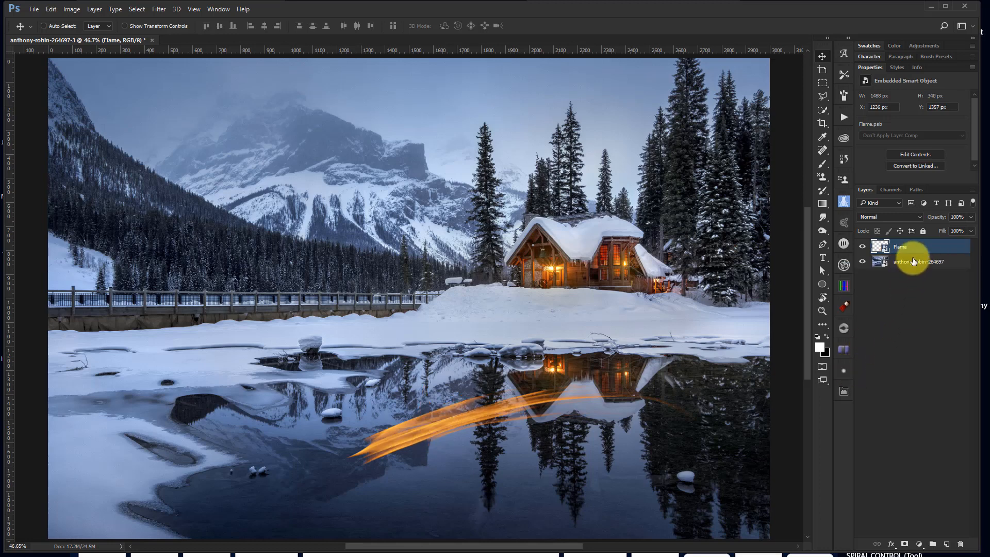
pyautogui.press('Delete')
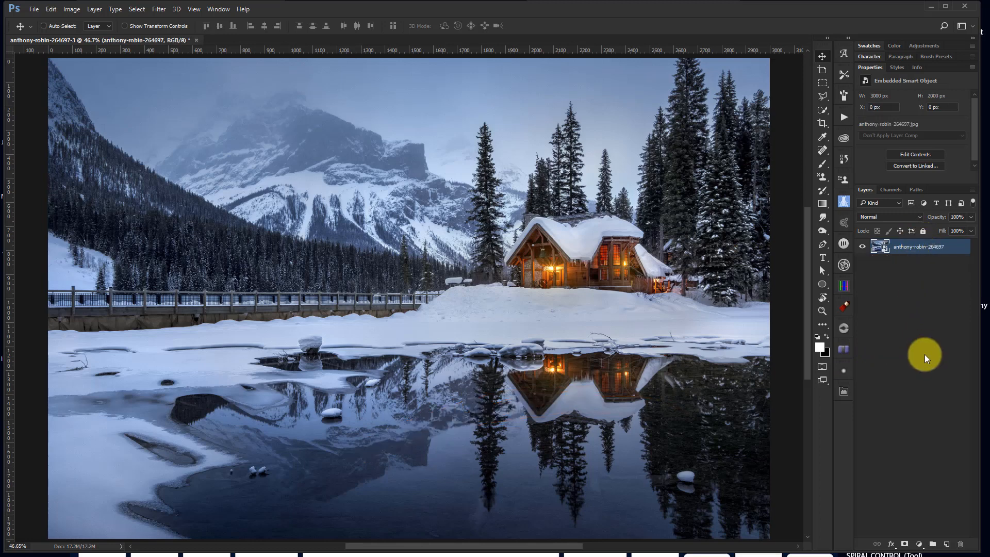
# Step: Create a fresh empty layer over the photo and rename it Flame
pyautogui.click(947, 546)
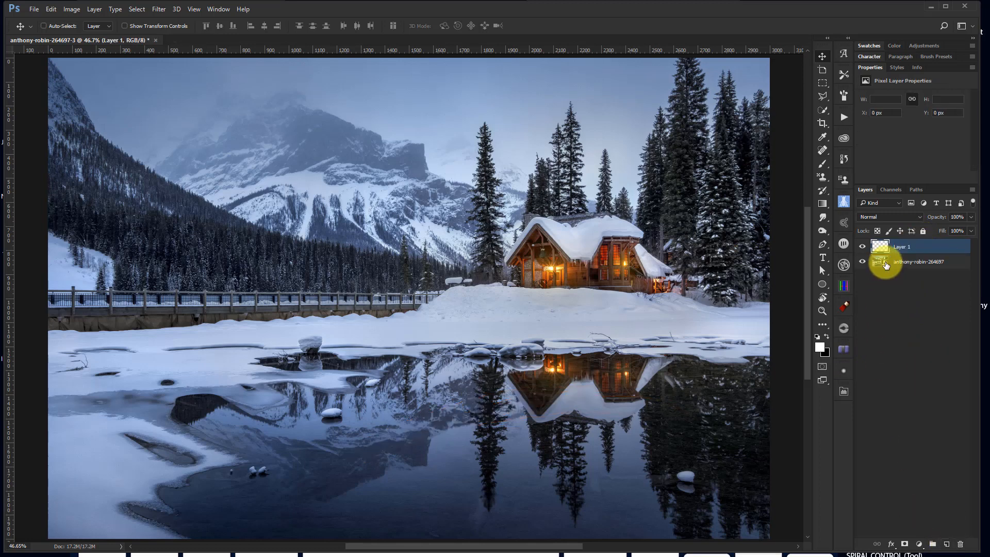
pyautogui.doubleClick(909, 246)
pyautogui.write('Flame')
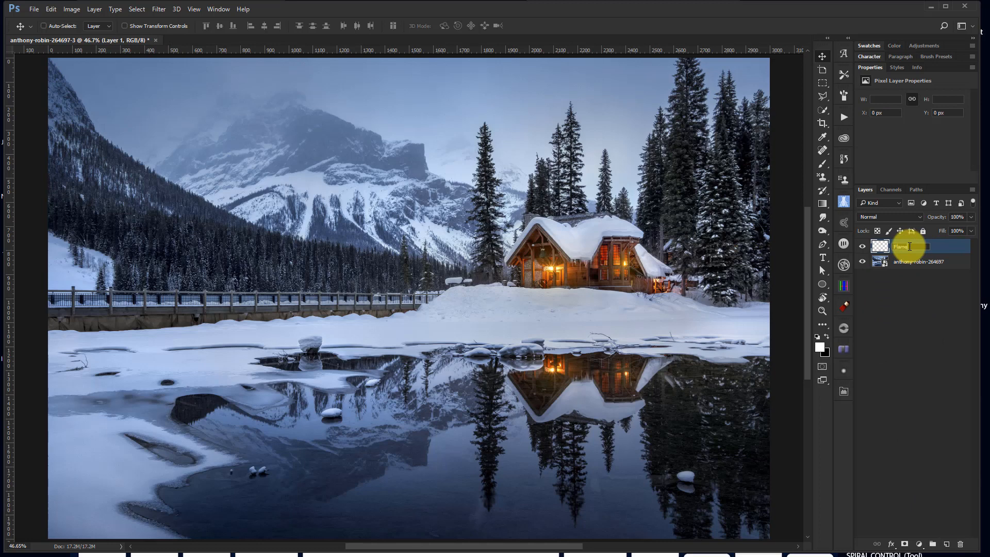
pyautogui.press('Return')
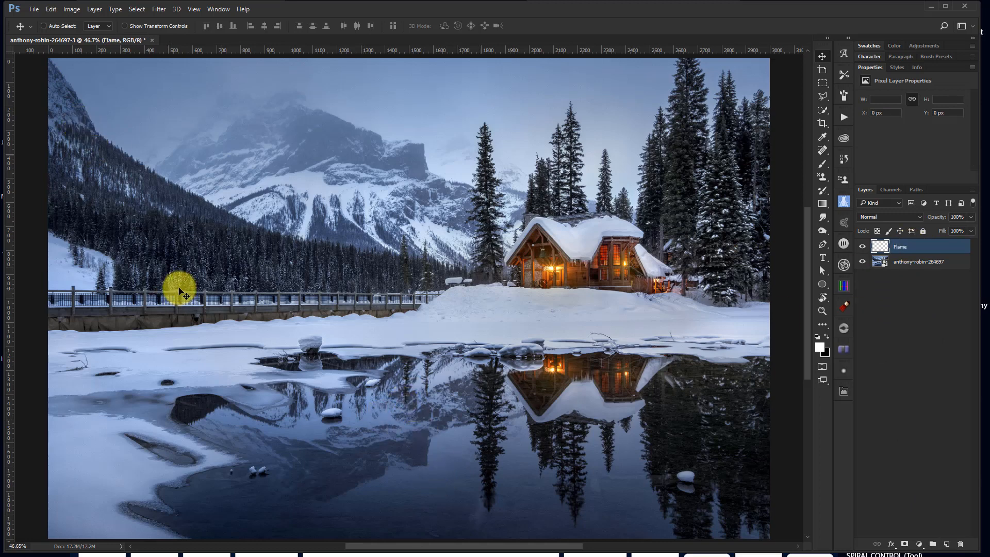
# Step: Set up the Brush tool with a hard round brush at 35 px
pyautogui.press('b')
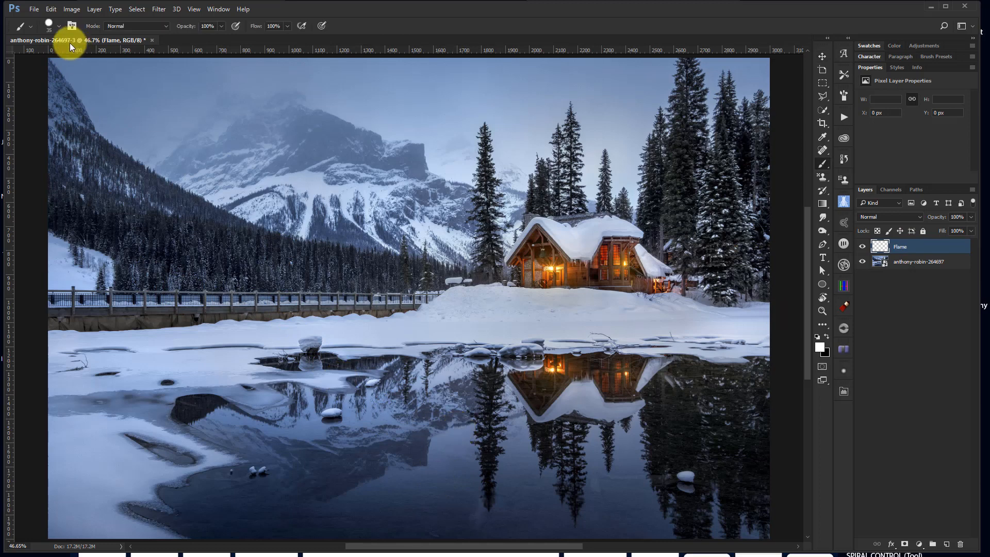
pyautogui.click(58, 24)
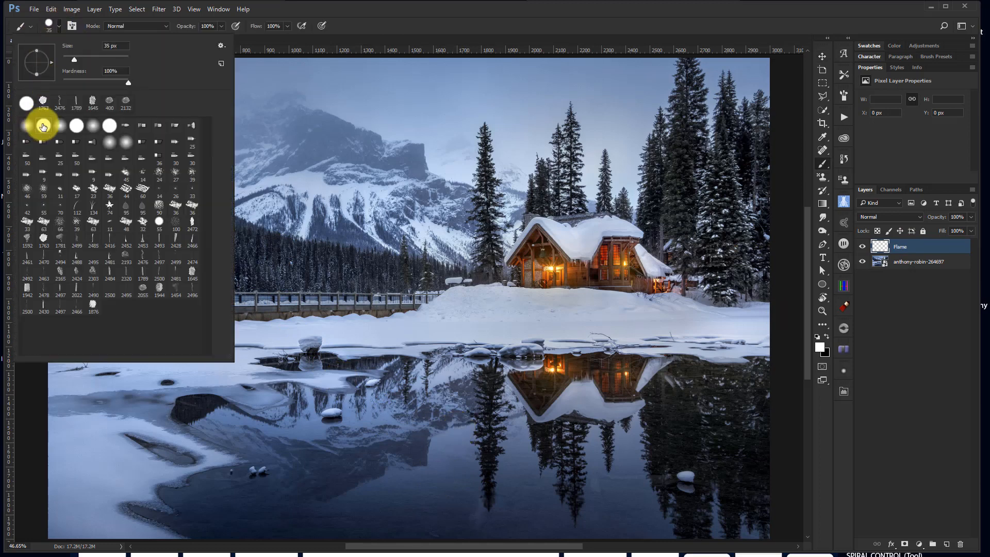
pyautogui.doubleClick(44, 126)
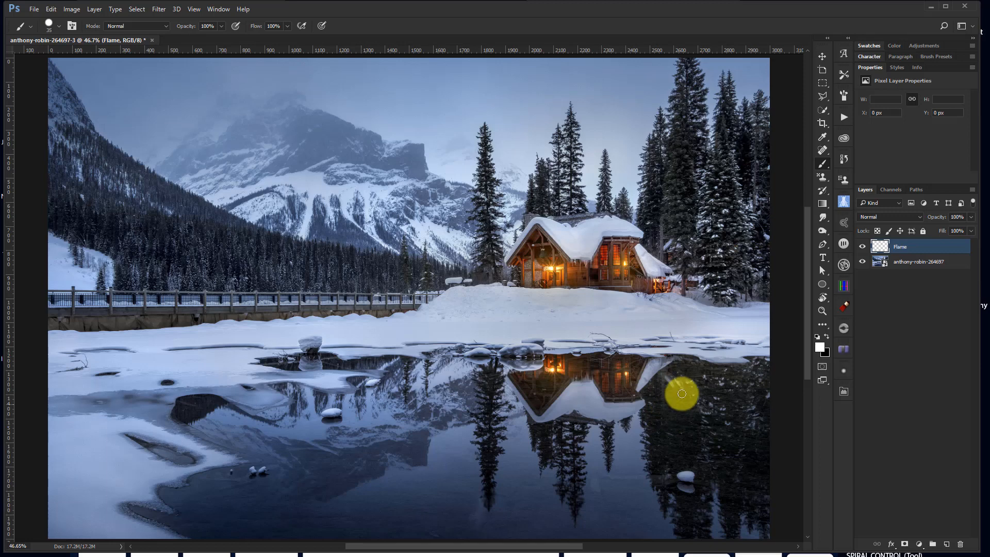
# Step: Paint a white arc across the lake and convert its selected outline into a work path, clearing the painted pixels
pyautogui.moveTo(606, 382); pyautogui.dragTo(676, 391)
pyautogui.moveTo(425, 424); pyautogui.dragTo(356, 493)
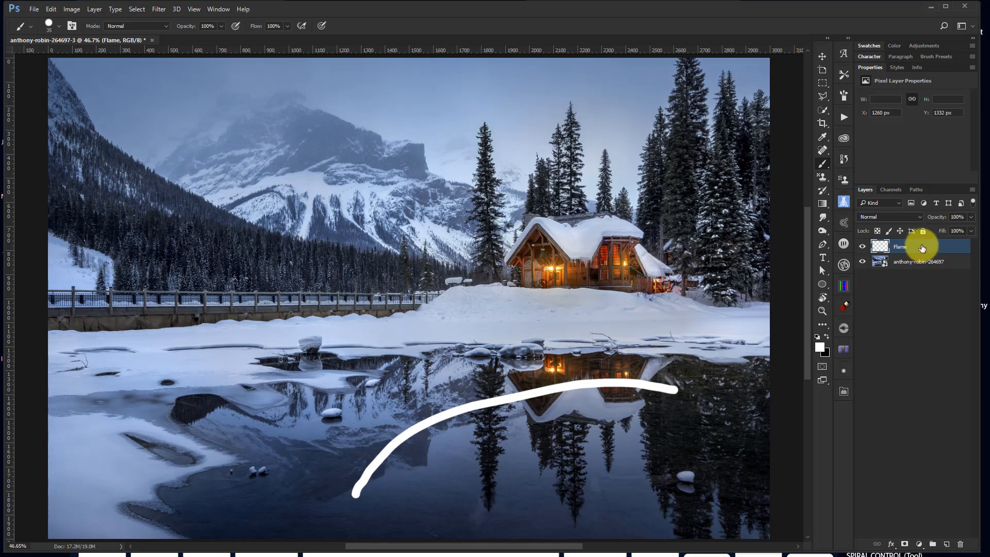
pyautogui.keyDown('ctrl'); pyautogui.click(880, 248); pyautogui.keyUp('ctrl')
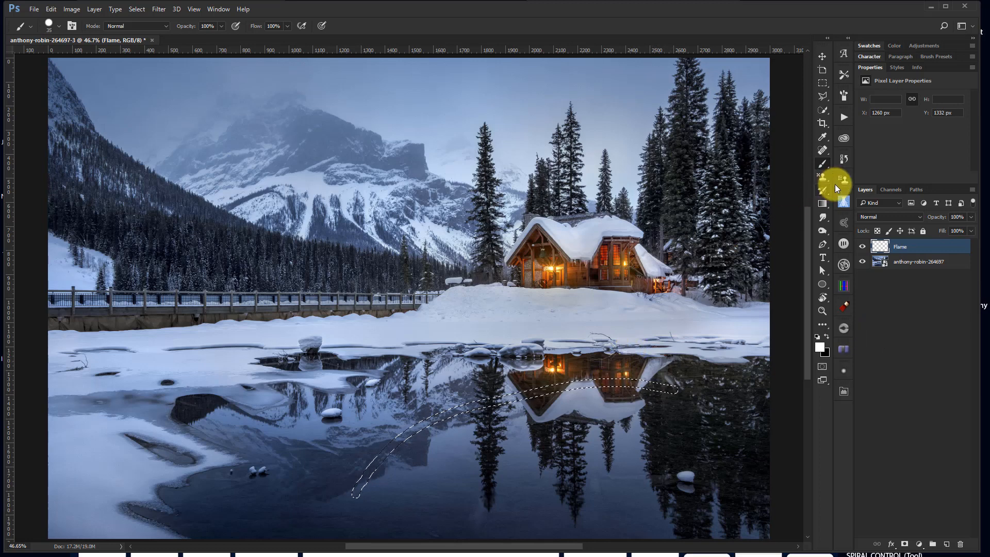
pyautogui.click(917, 189)
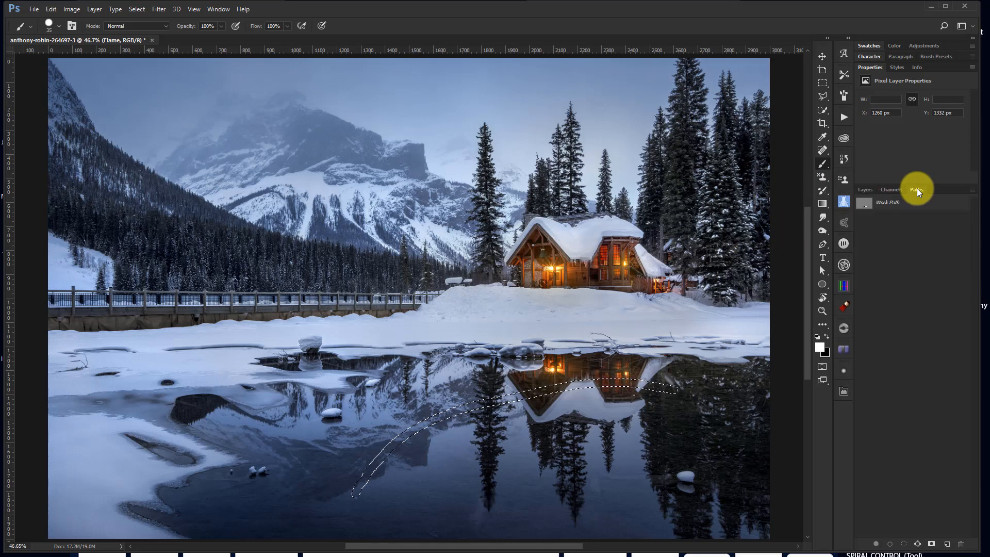
pyautogui.click(919, 545)
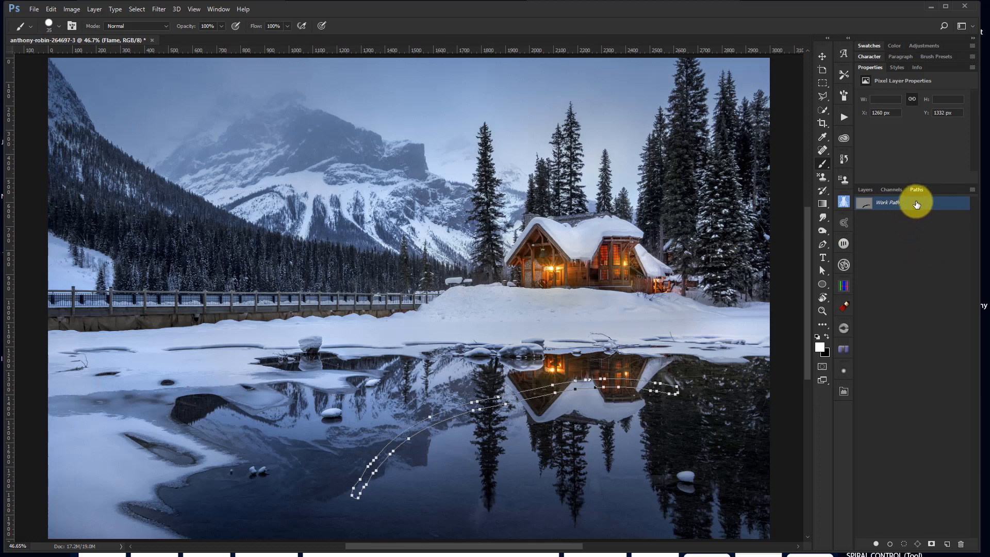
# Step: Render a Flame along the arc's work path using the One Flame Along Path type, and deselect the path
pyautogui.click(160, 10)
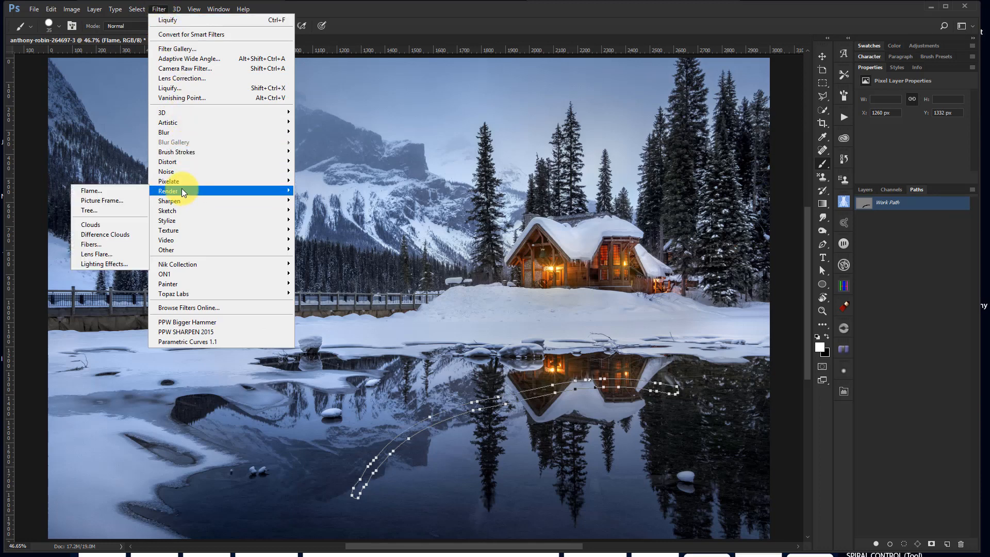
pyautogui.click(113, 191)
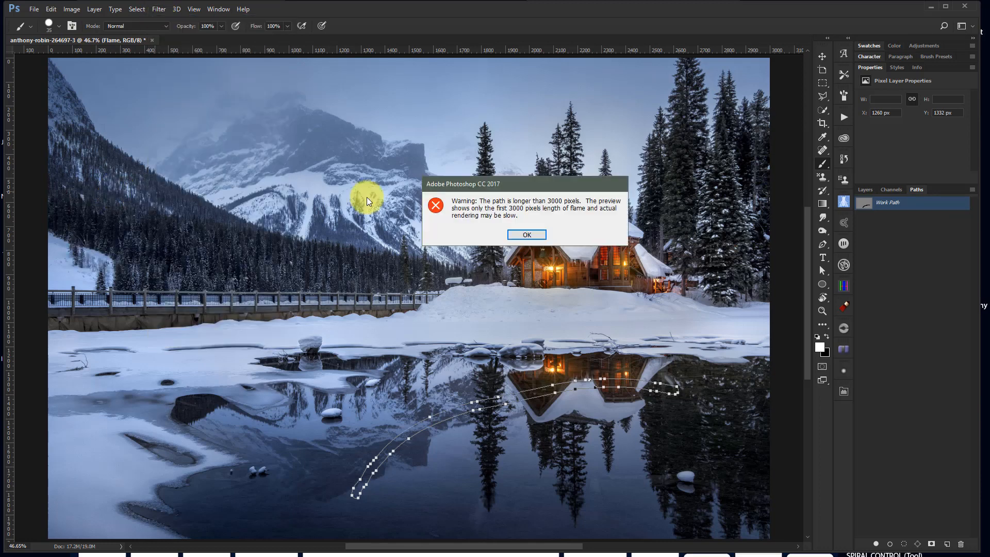
pyautogui.click(527, 235)
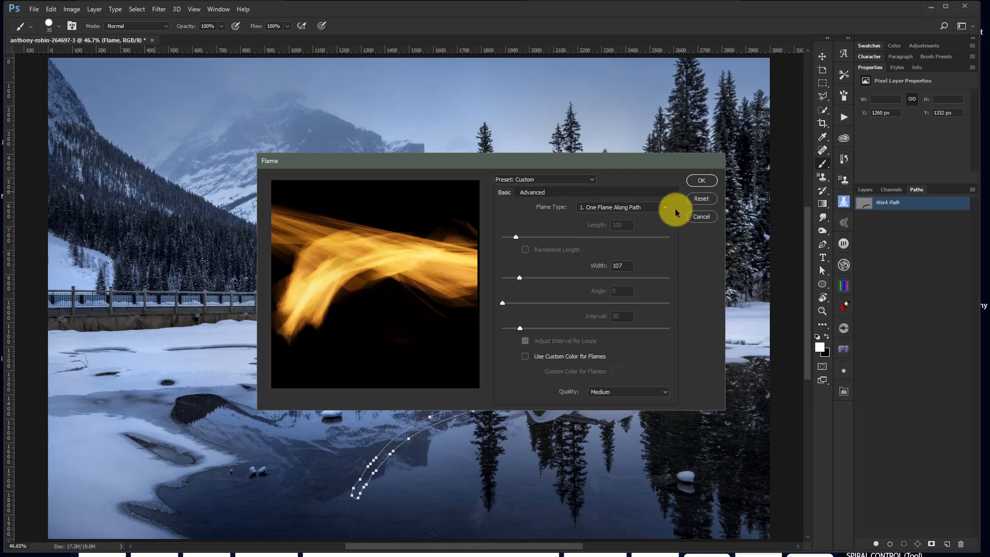
pyautogui.click(700, 180)
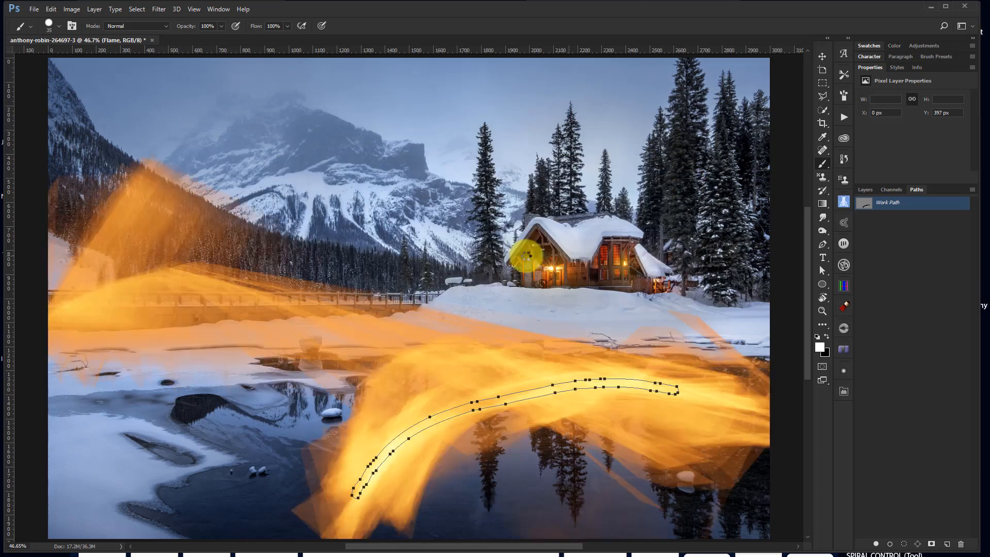
pyautogui.click(908, 291)
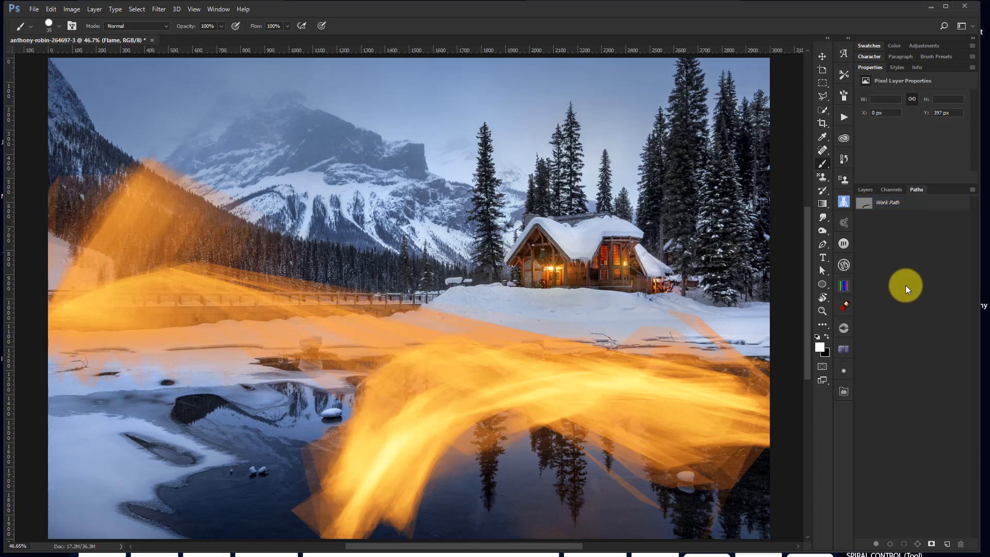
# Step: Hide the Flame layer and add a new empty layer above it
pyautogui.click(870, 191)
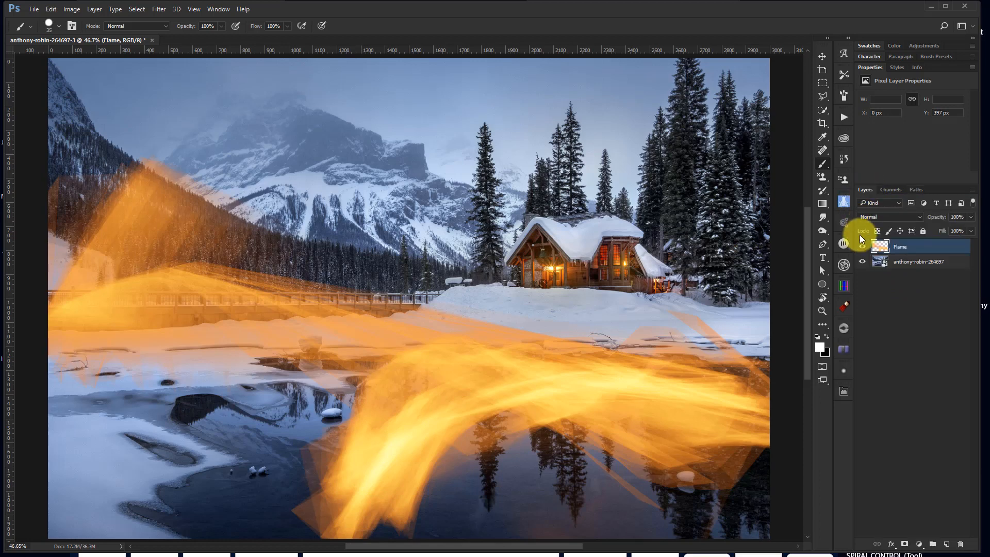
pyautogui.click(862, 246)
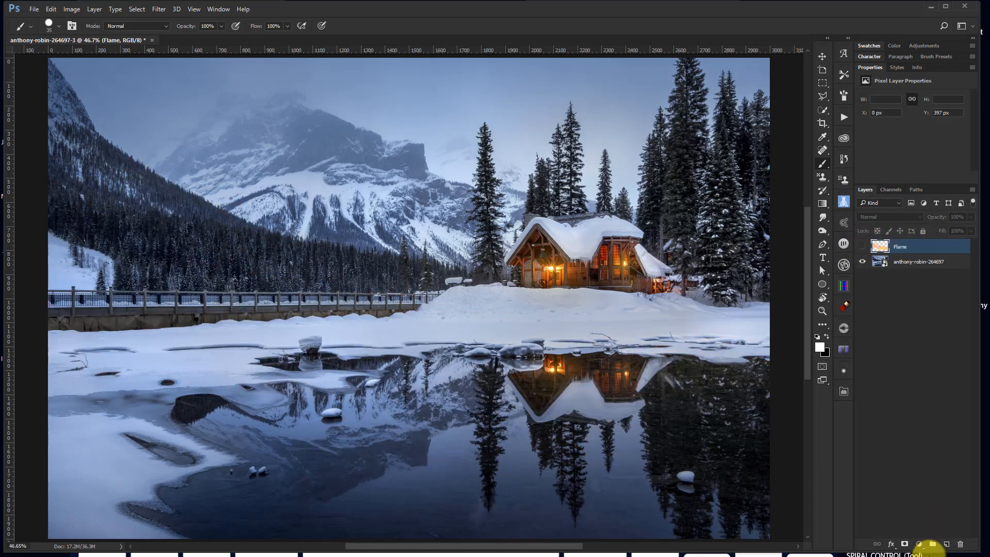
pyautogui.click(947, 545)
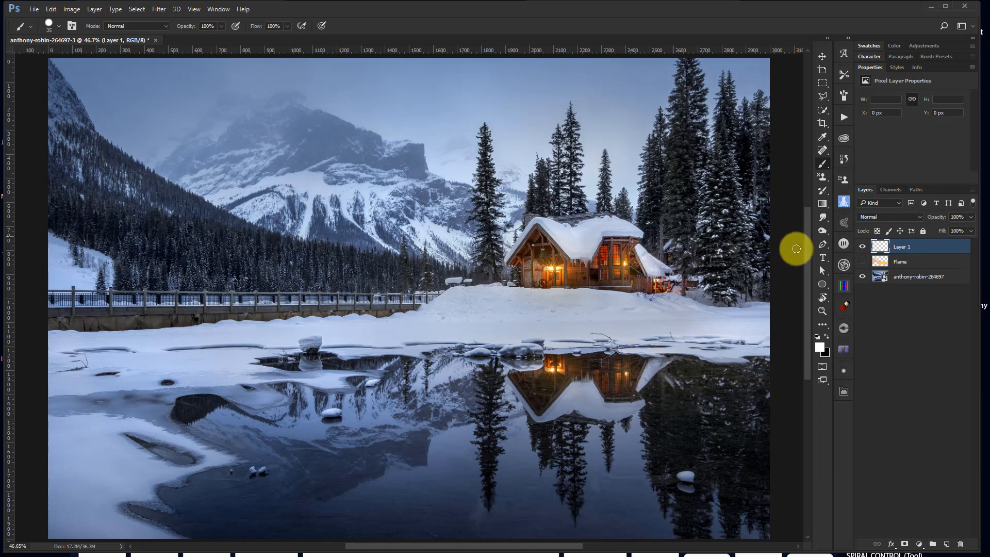
# Step: Draw an elliptical path about 1275 by 468 px over the lake with the Ellipse tool in Path mode
pyautogui.click(822, 284)
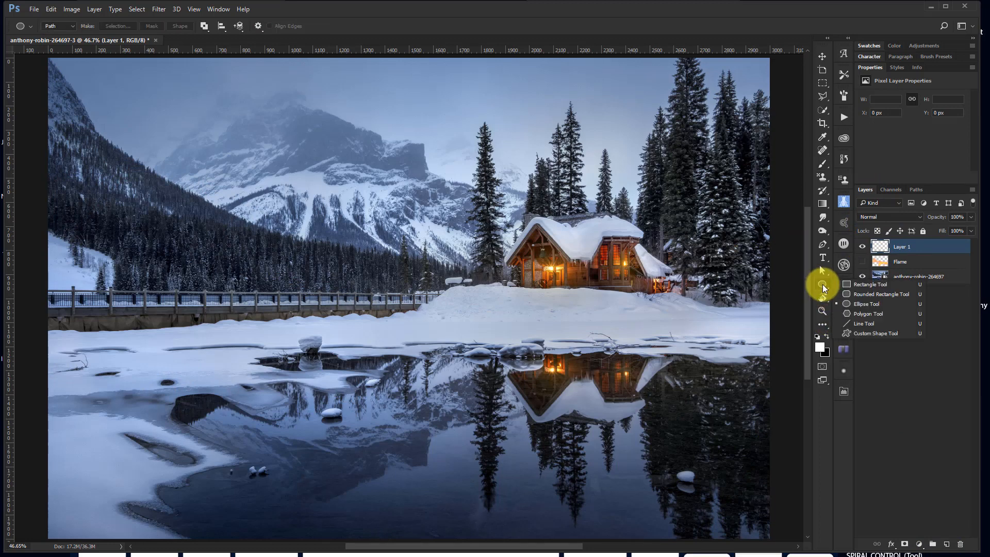
pyautogui.click(877, 304)
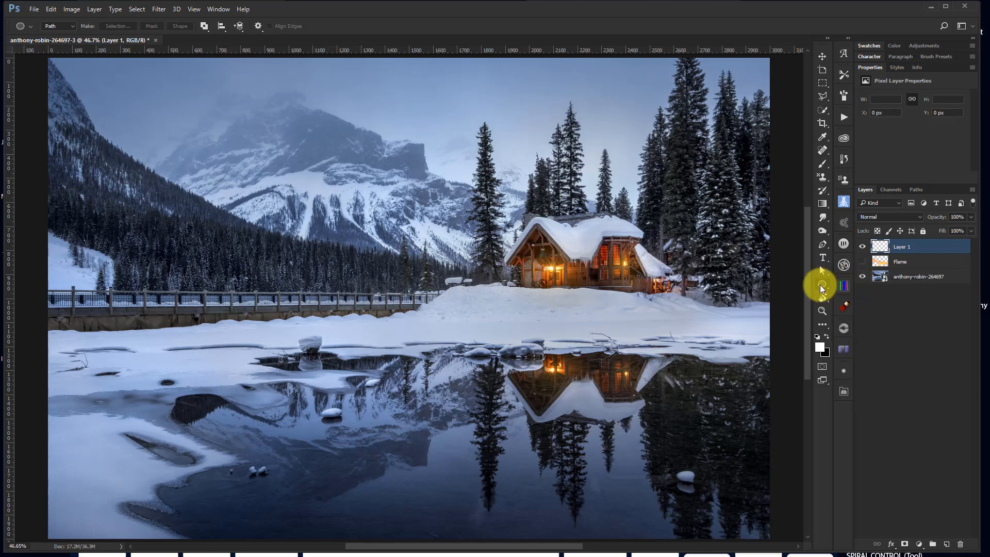
pyautogui.click(52, 25)
pyautogui.click(55, 45)
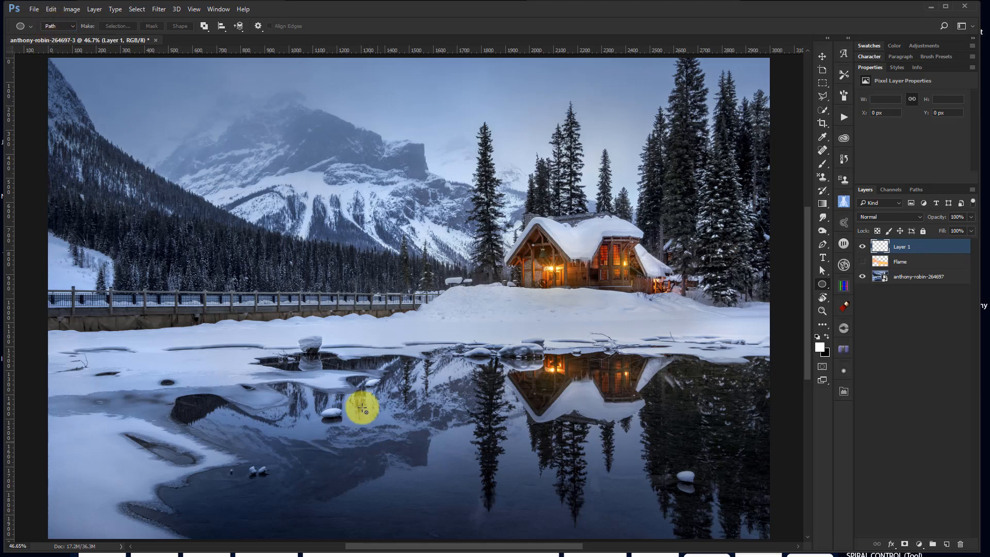
pyautogui.moveTo(363, 387); pyautogui.dragTo(669, 499)
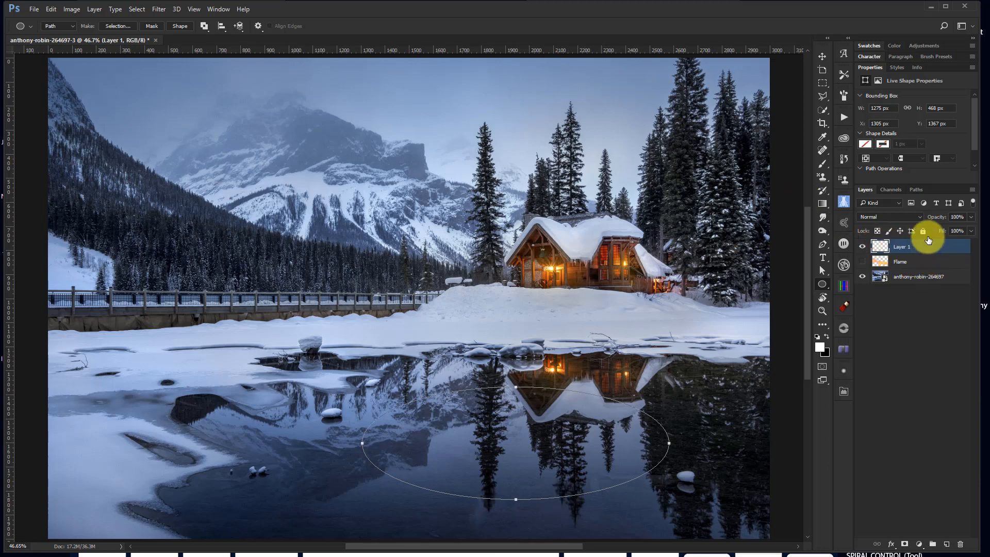
# Step: Reapply the last Flame filter along the elliptical path and move the rendered flame up and left over the shoreline
pyautogui.click(917, 189)
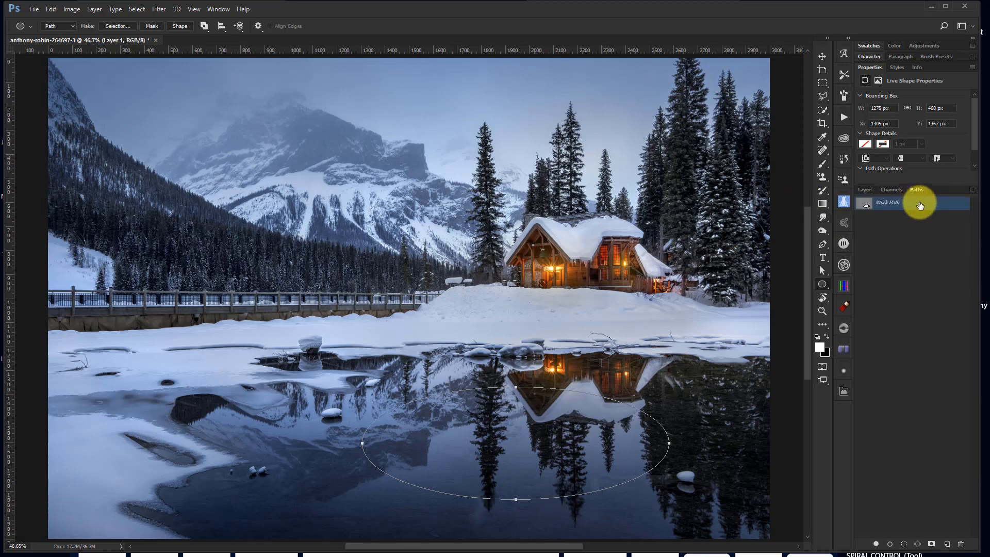
pyautogui.click(163, 10)
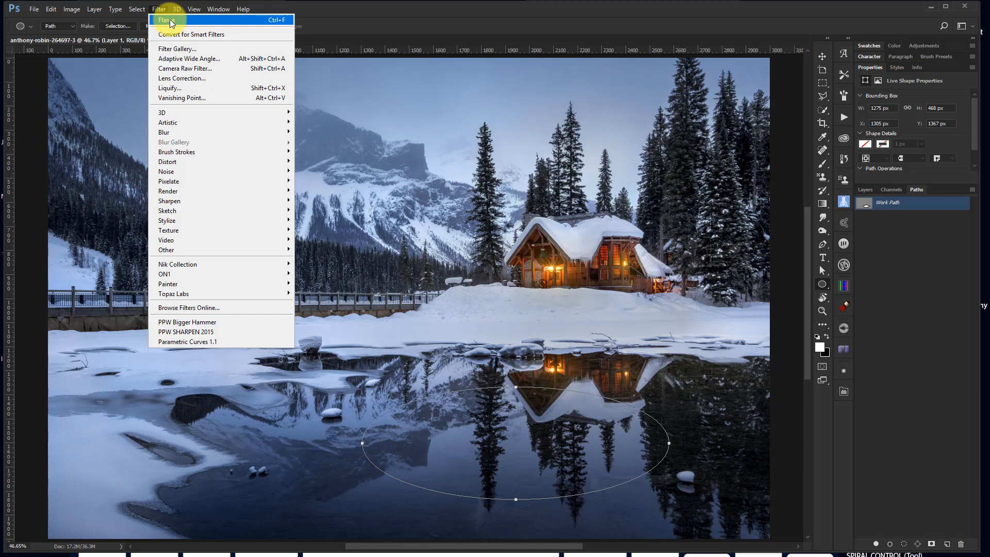
pyautogui.click(169, 20)
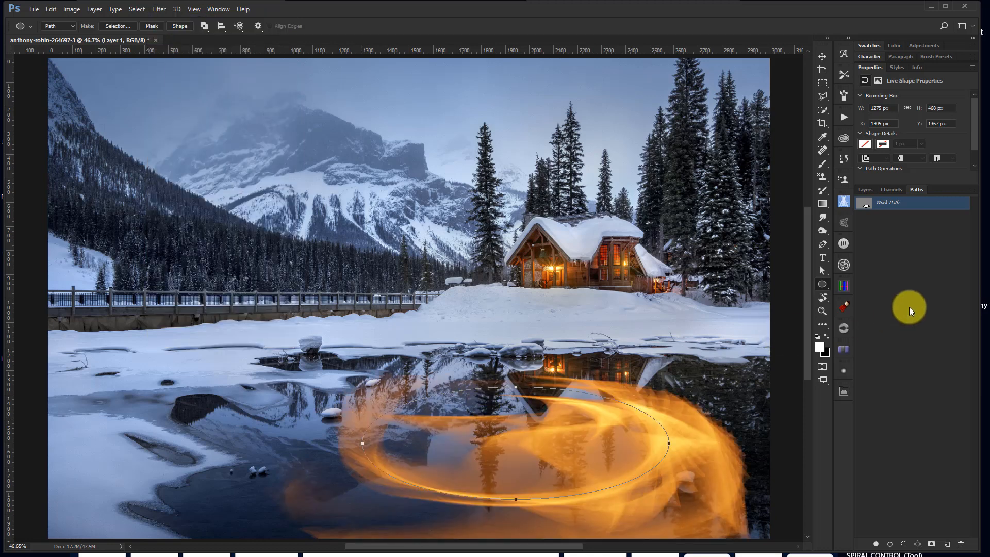
pyautogui.click(909, 307)
pyautogui.press('v')
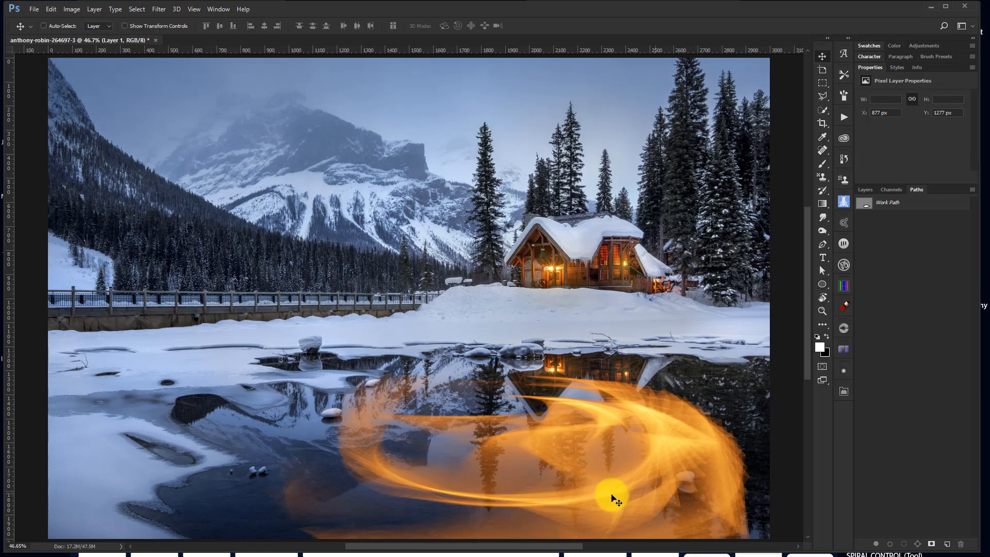
pyautogui.moveTo(612, 498); pyautogui.dragTo(556, 379)
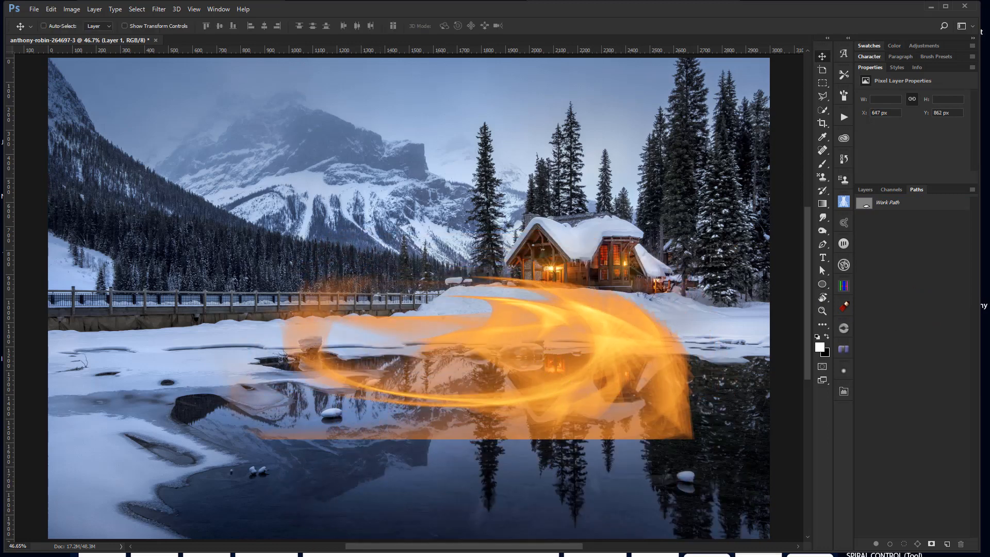
# Step: Switch to Illustrator to examine the decorative flourishes and mandala circle vector artwork, and return to Photoshop
pyautogui.hotkey('alt', 'Tab')
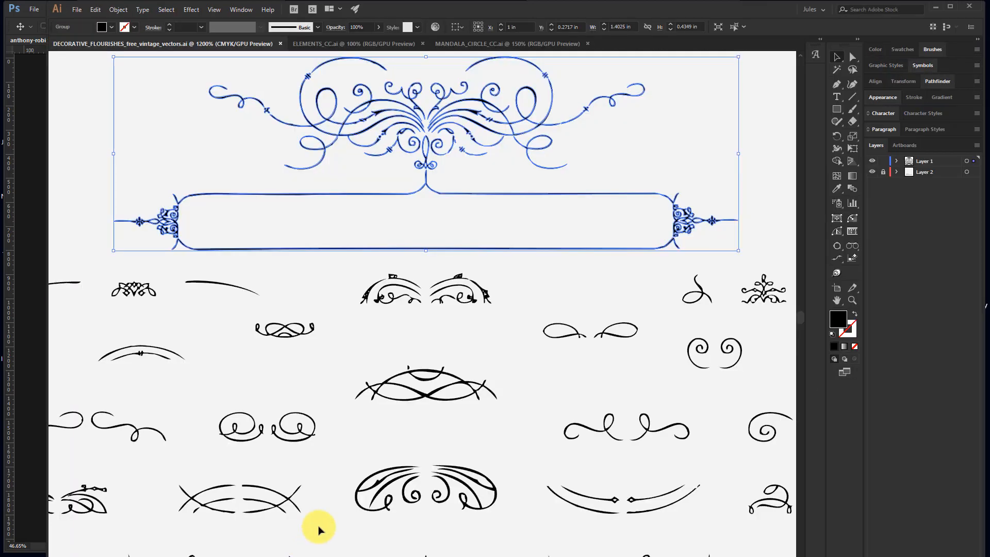
pyautogui.click(322, 362)
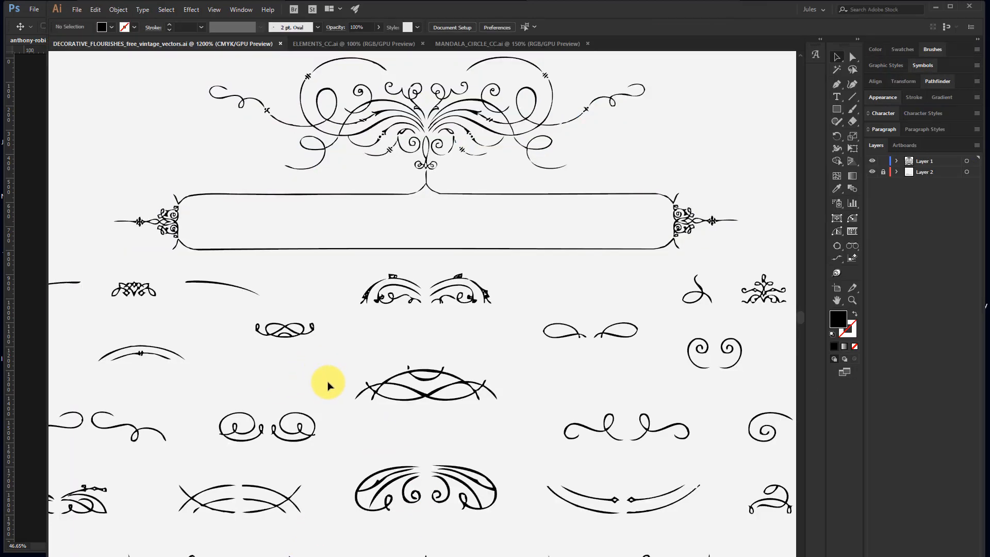
pyautogui.click(508, 44)
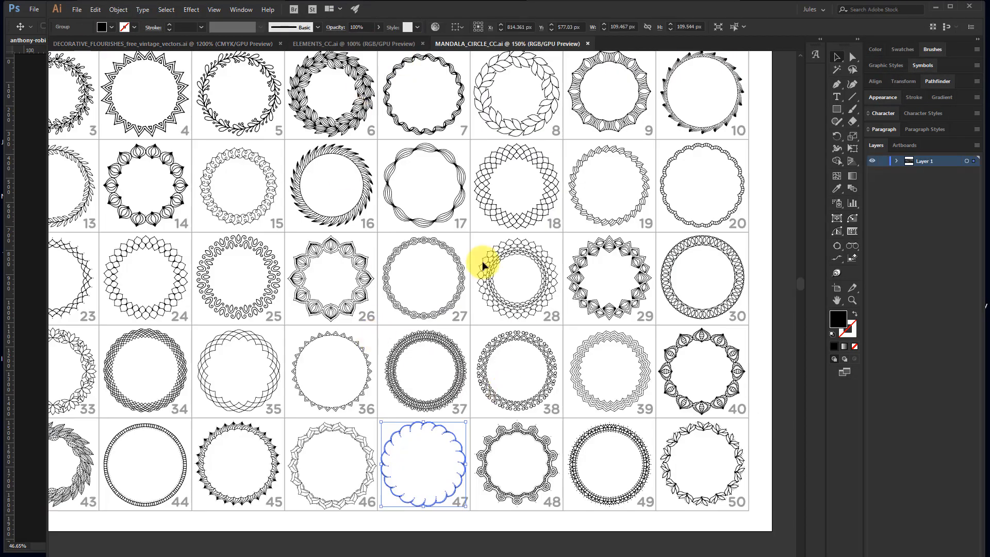
pyautogui.click(216, 44)
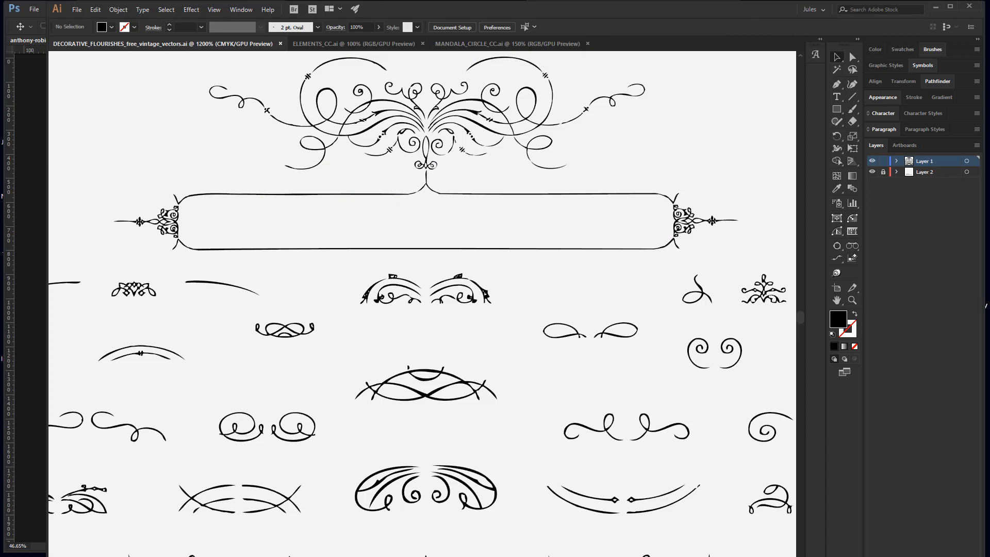
pyautogui.hotkey('alt', 'Tab')
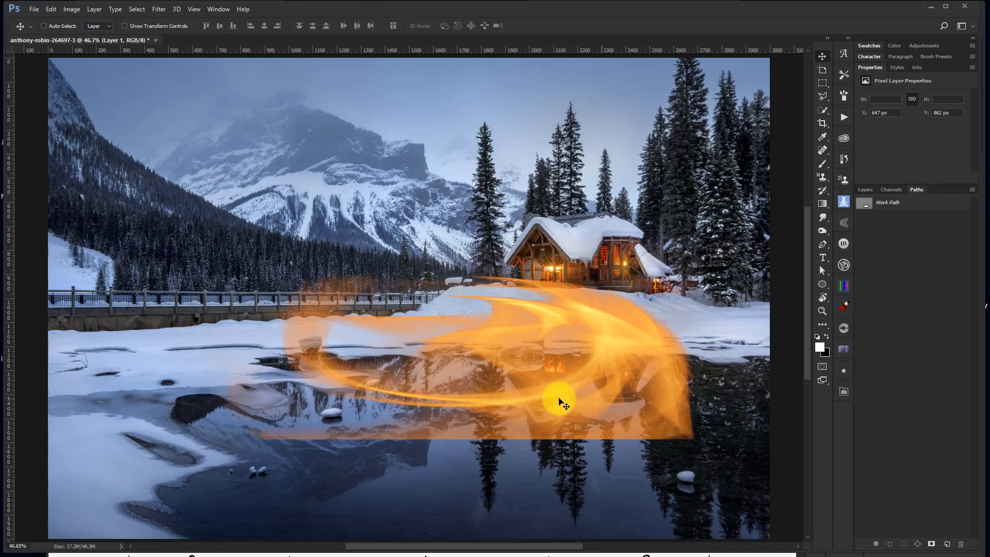